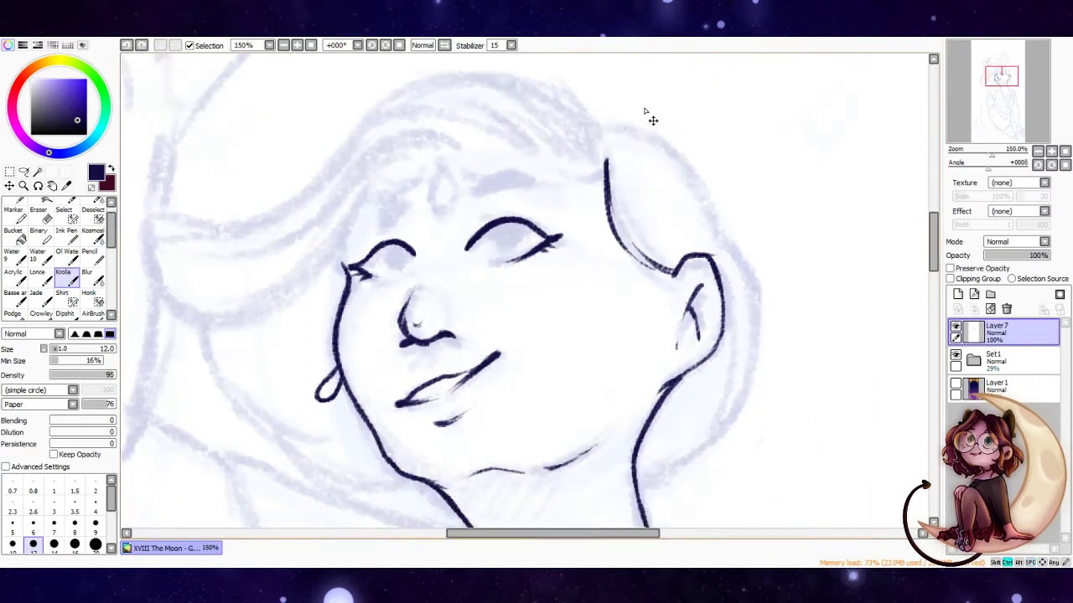
Ink the hair beside the ear, the outline of the swept front lock and both eyebrows over the sketch.
scroll(636, 191, up, 1)
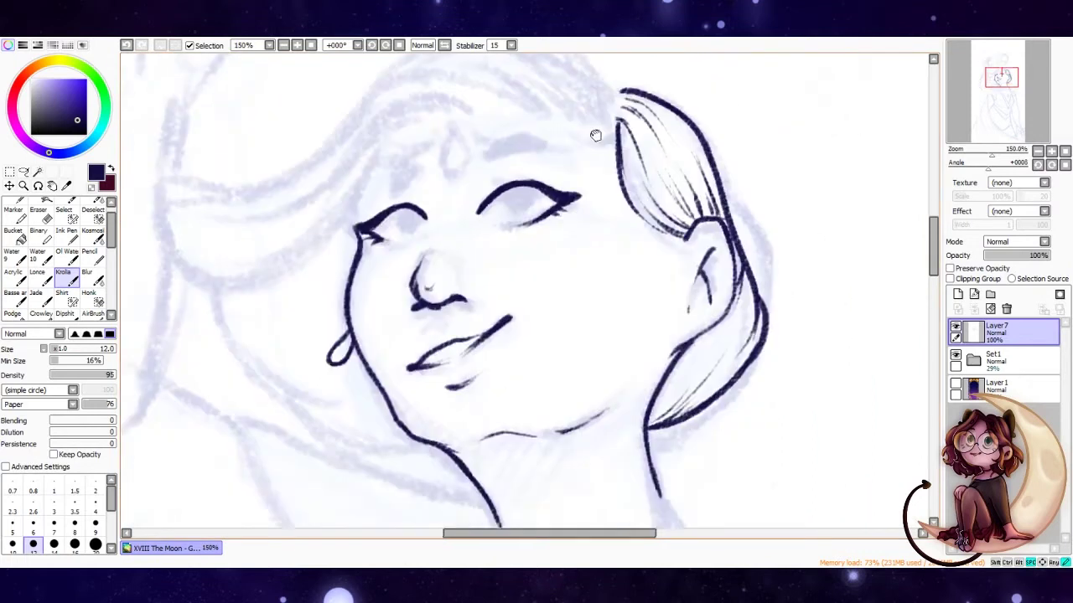
drag(269, 273, 729, 176)
drag(603, 250, 666, 242)
drag(496, 276, 541, 264)
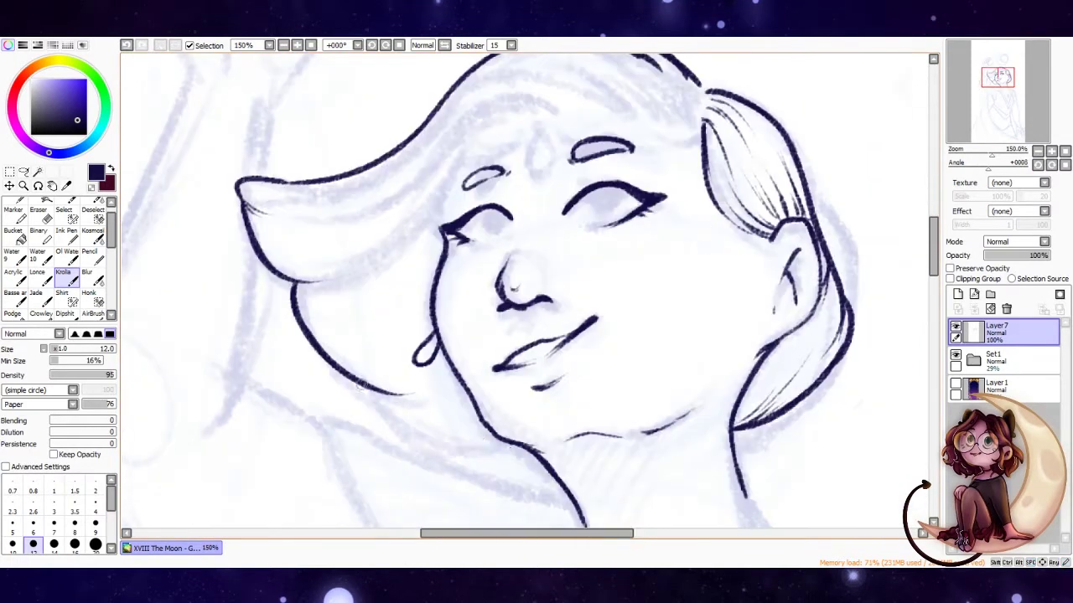
Ink the crown of the head, the hairline above the forehead and the lower hair lock behind the cheek.
drag(403, 239, 557, 294)
drag(345, 257, 616, 374)
drag(652, 447, 400, 323)
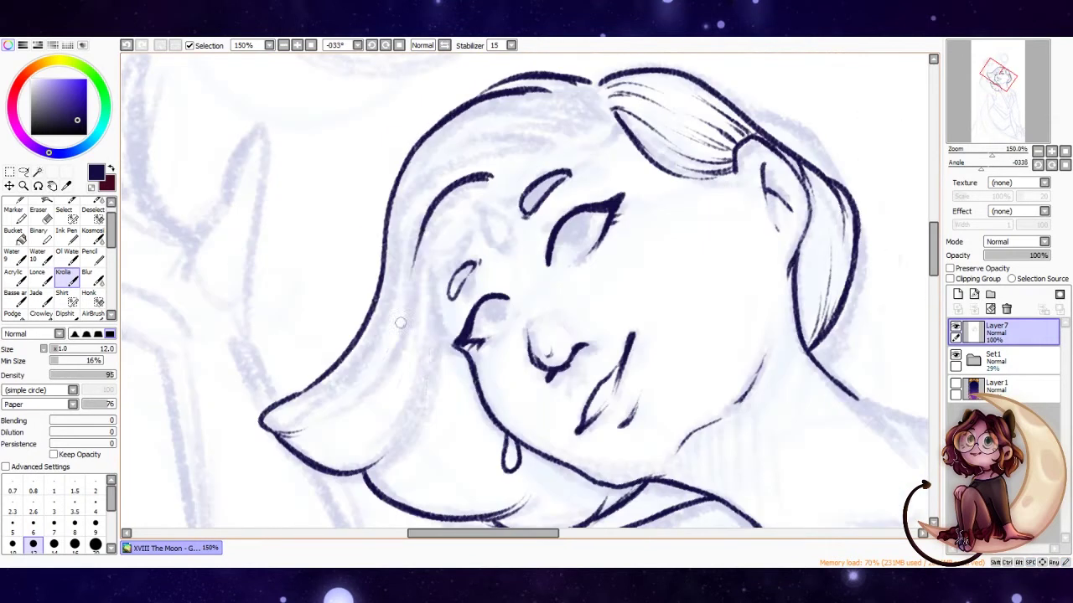
drag(516, 156, 576, 207)
key(Home)
Ink the scalloped ruffle on the lowered arm's shoulder and the side of the torso at brush size 12.
click(32, 544)
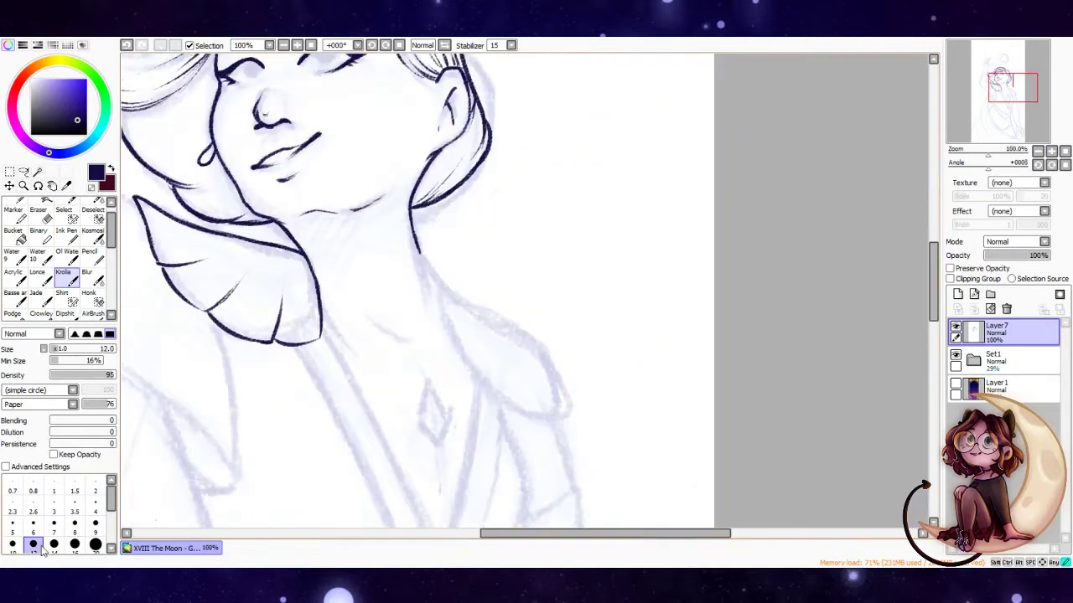
scroll(499, 308, up, 3)
scroll(431, 293, down, 2)
scroll(477, 340, up, 1)
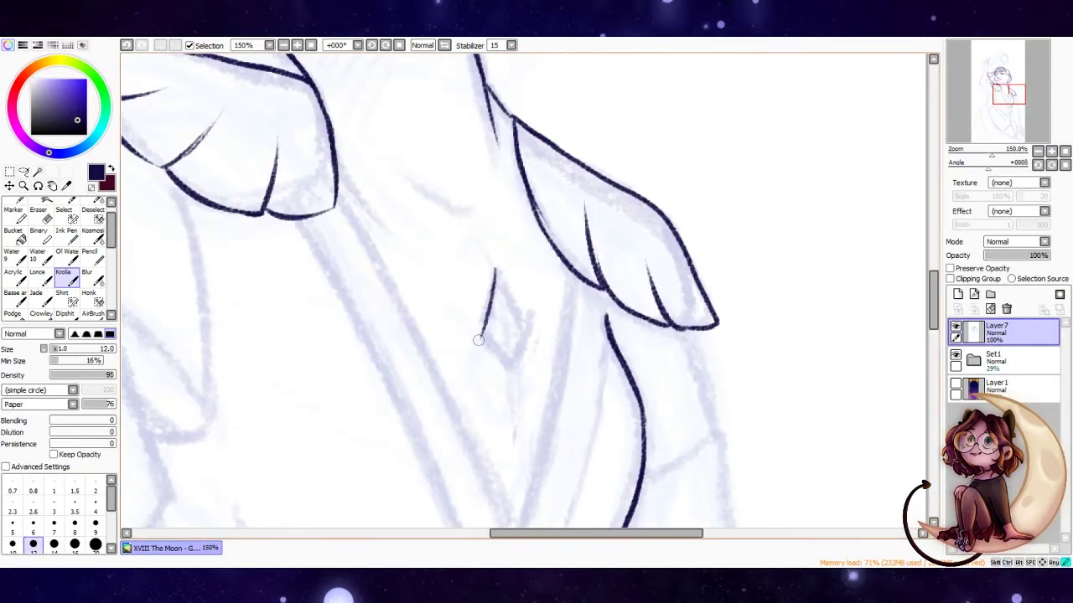
Ink the diamond gem on the chest and the lowered arm down to its hand.
mouse_move(509, 293)
mouse_down()
mouse_move(397, 169)
mouse_move(505, 260)
mouse_move(672, 221)
mouse_move(612, 209)
mouse_move(553, 260)
mouse_move(545, 209)
mouse_move(558, 277)
mouse_up()
scroll(612, 209, down, 2)
scroll(566, 392, up, 1)
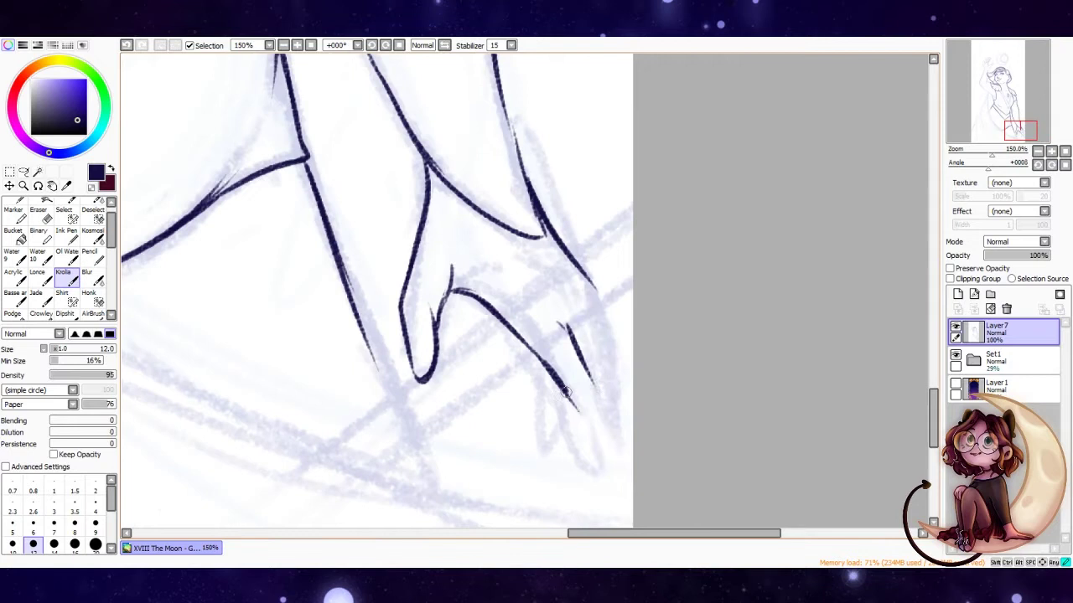
Ink the fingers, thumb and palm contour of the raised hand.
scroll(919, 148, up, 1)
mouse_move(1020, 130)
mouse_down()
mouse_move(982, 96)
mouse_move(975, 120)
mouse_move(993, 76)
mouse_up()
scroll(425, 382, up, 5)
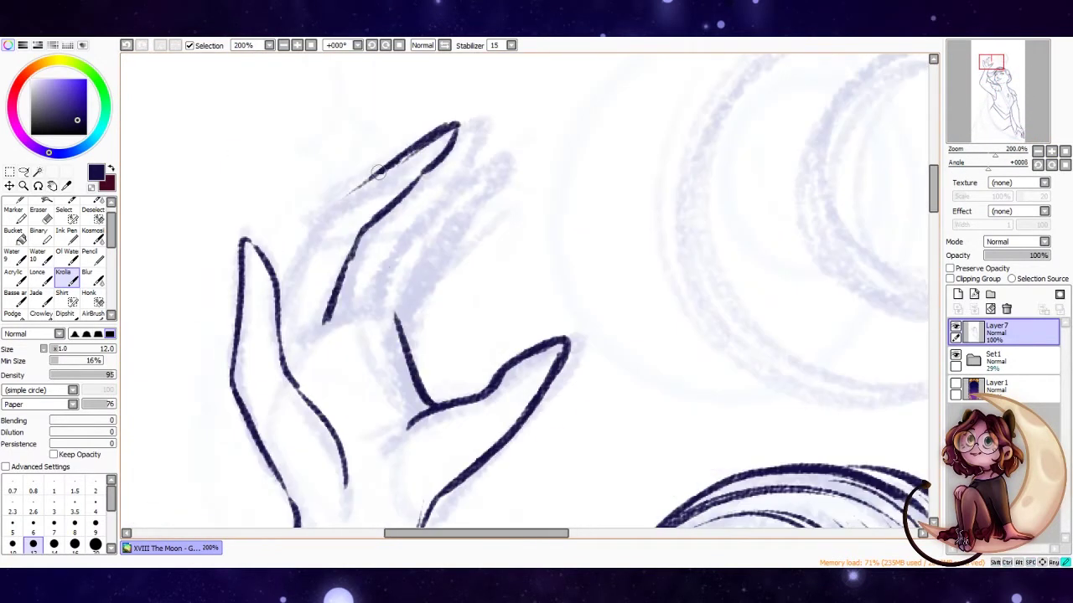
scroll(534, 97, down, 1)
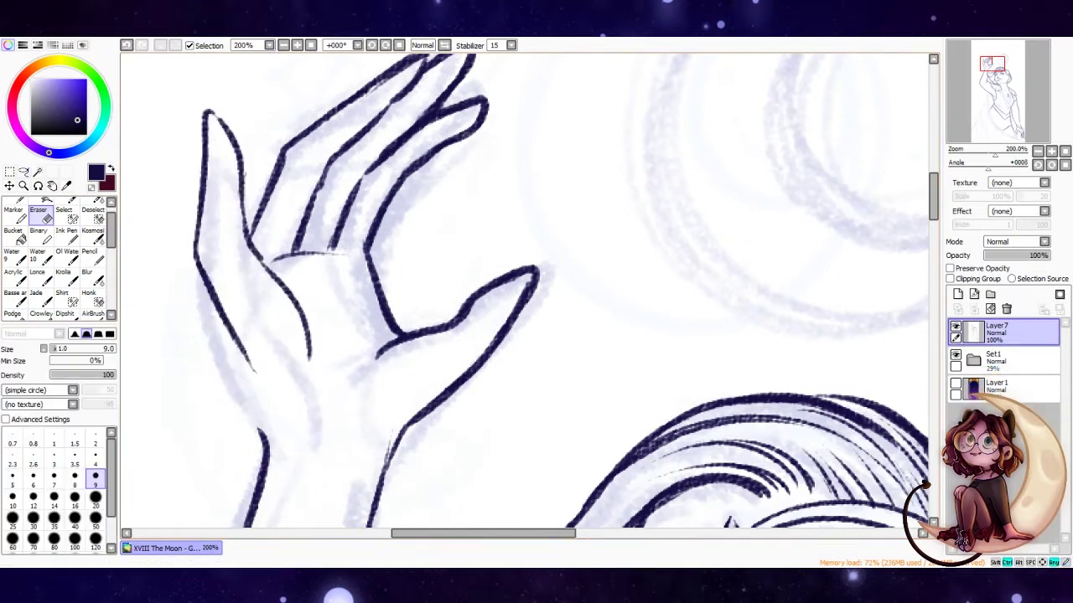
Ink the cape's outer edge and its long hanging folds beside the torso and waist sash.
click(1051, 151)
click(1062, 151)
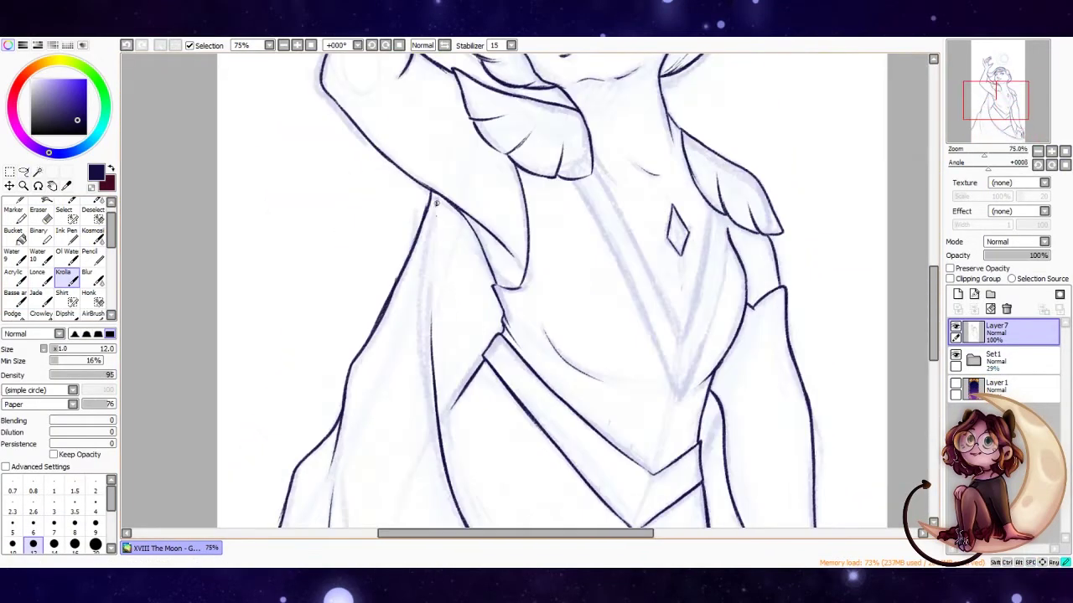
click(1063, 151)
click(1051, 151)
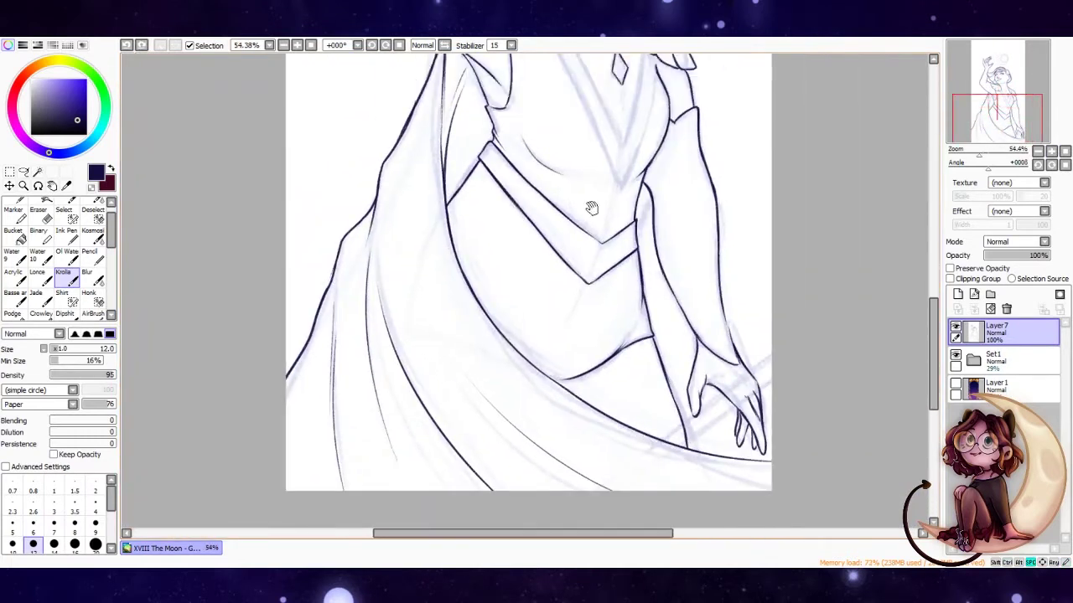
Ink the cape's fine folds below the raised arm and the V-shaped trim on the bodice.
click(1062, 151)
scroll(967, 89, down, 1)
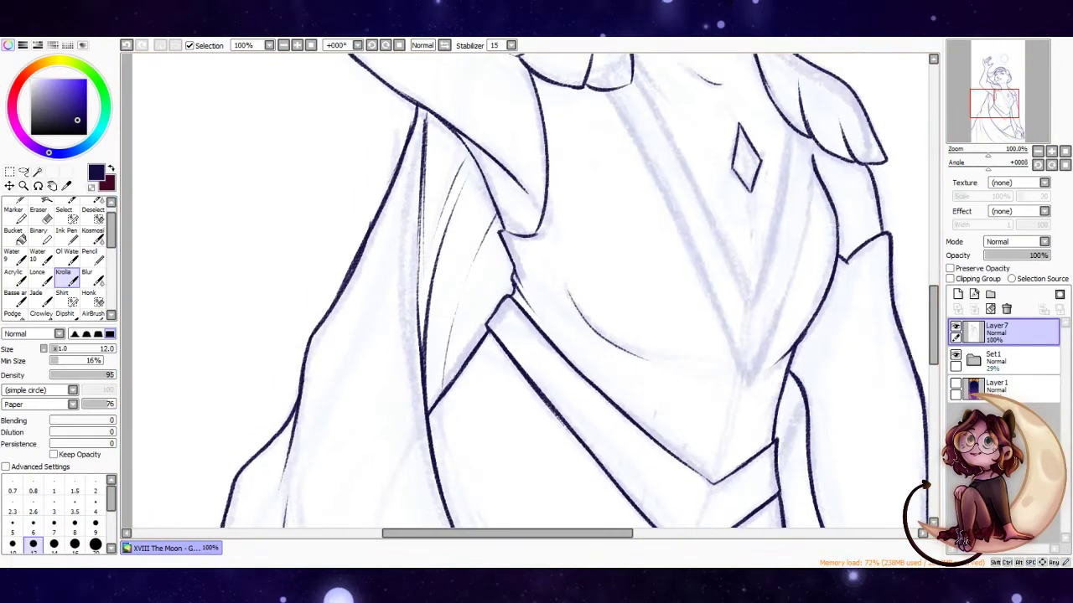
scroll(551, 316, up, 2)
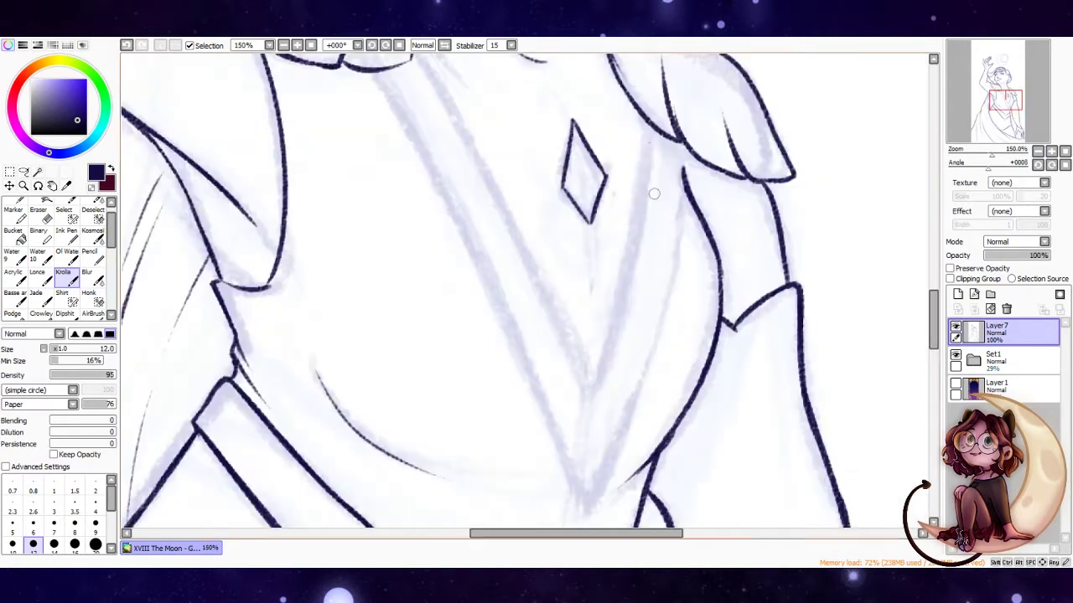
scroll(552, 315, up, 2)
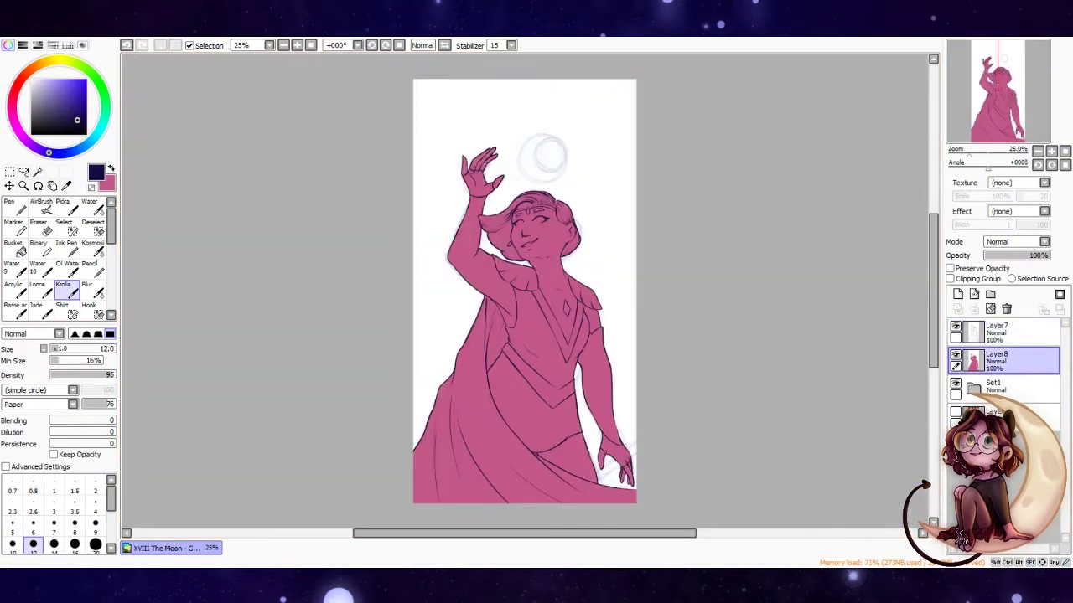
Add a new layer above the pink silhouette and ready the Pen at size 20 for colouring the hair.
click(958, 294)
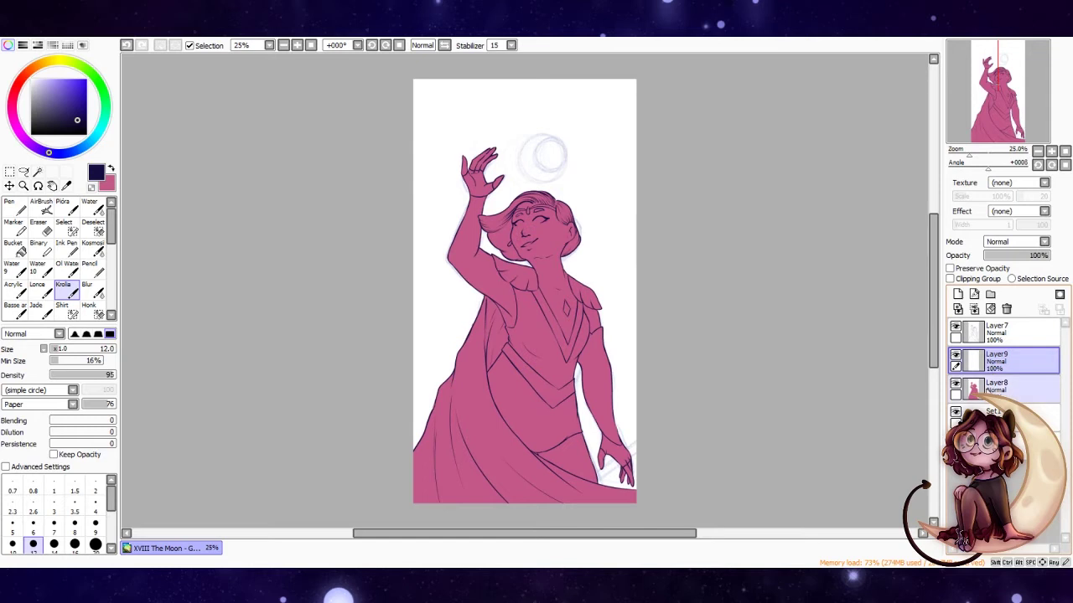
click(1038, 151)
click(1052, 152)
click(15, 117)
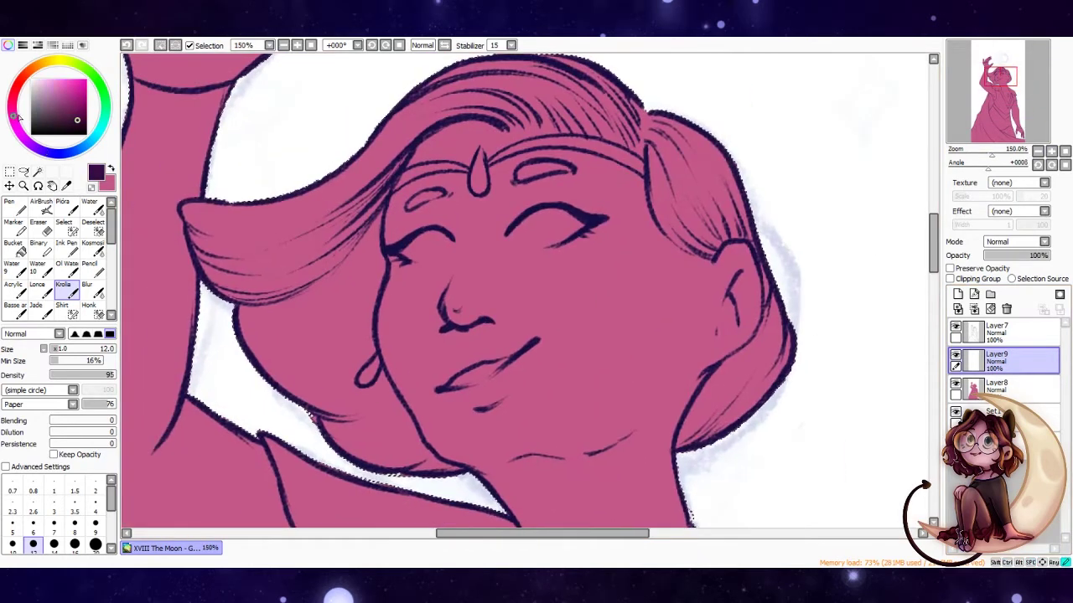
click(14, 205)
click(96, 497)
Paint the top hair and the swept front lock flat light pink within the line art.
mouse_move(770, 295)
mouse_down()
mouse_move(753, 229)
mouse_move(691, 144)
mouse_up()
click(56, 81)
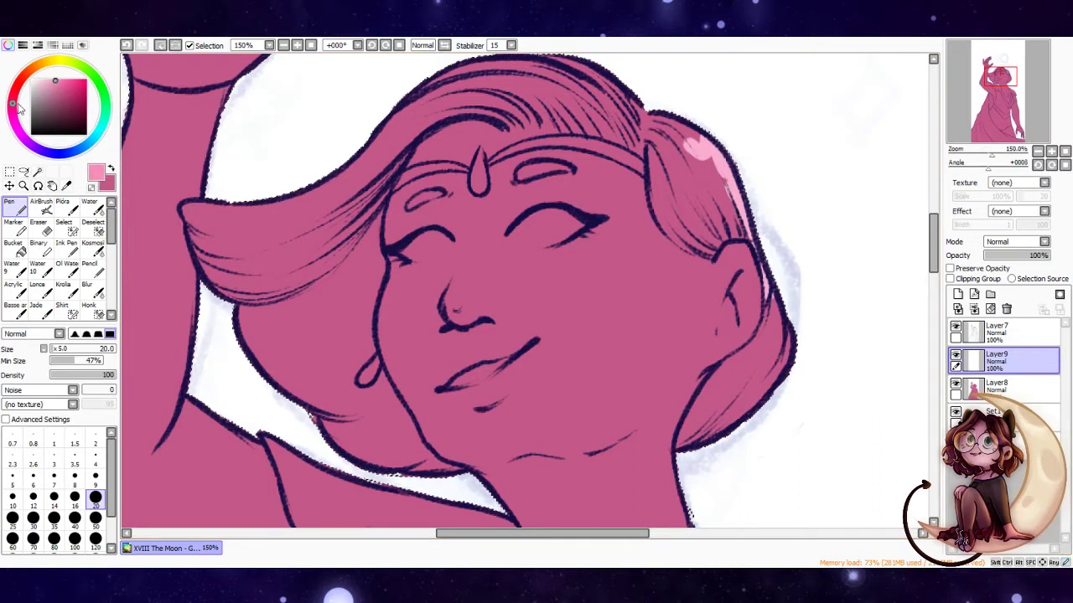
drag(720, 191, 695, 117)
drag(673, 180, 662, 209)
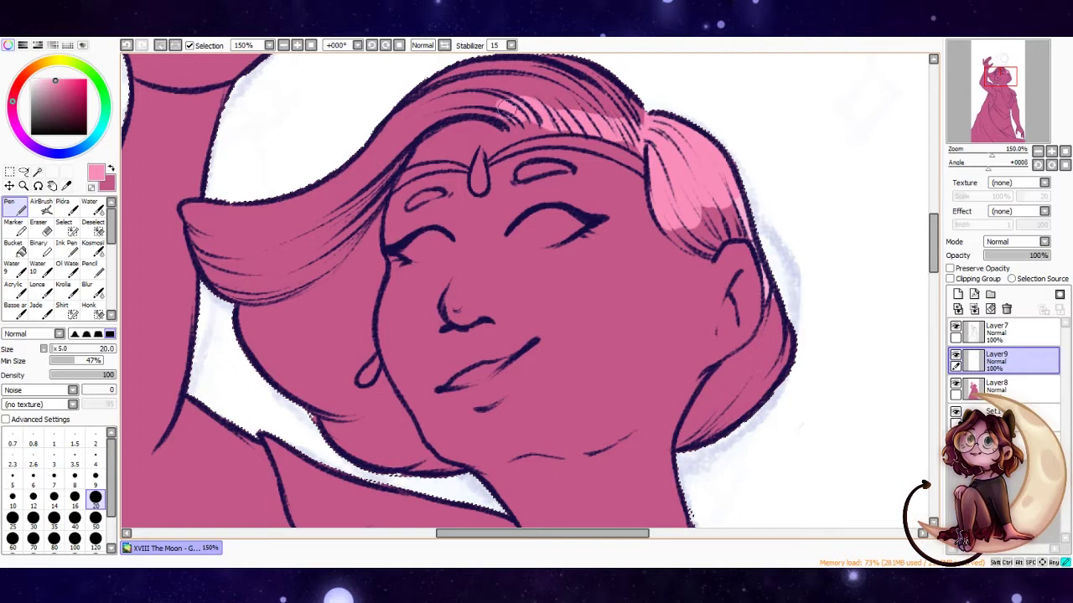
mouse_move(506, 106)
mouse_down()
mouse_move(419, 122)
mouse_move(226, 279)
mouse_up()
mouse_move(225, 211)
mouse_down()
mouse_move(280, 228)
mouse_move(457, 90)
mouse_up()
drag(365, 183, 432, 254)
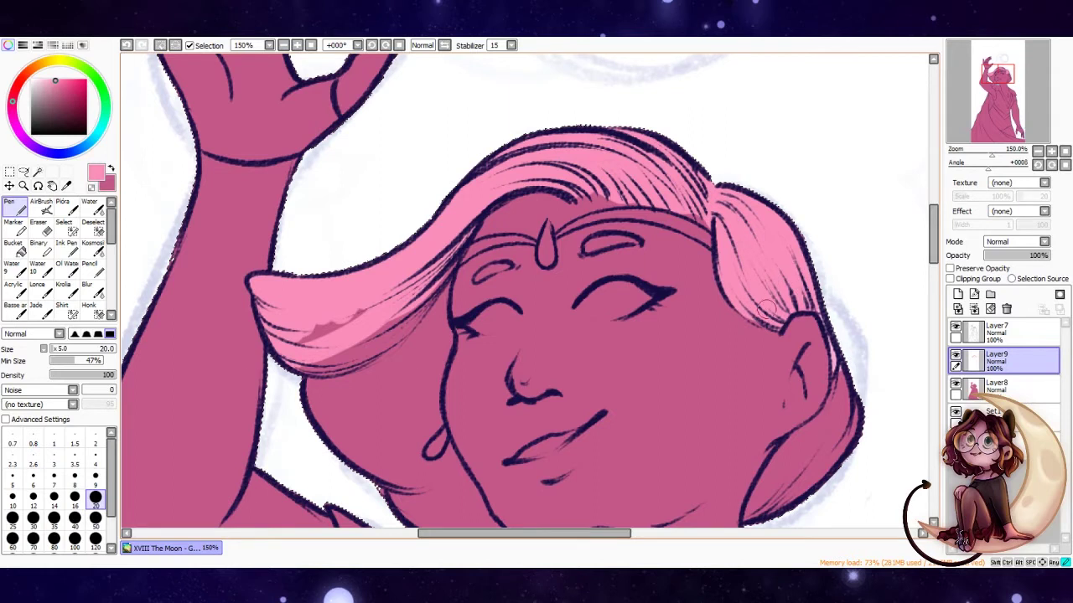
Fill the gap left in the swept pink lock and touch up its edge near the hairline with the AirBrush.
key(Delete)
key(Delete)
key(Delete)
key(Delete)
key(Delete)
drag(563, 343, 570, 259)
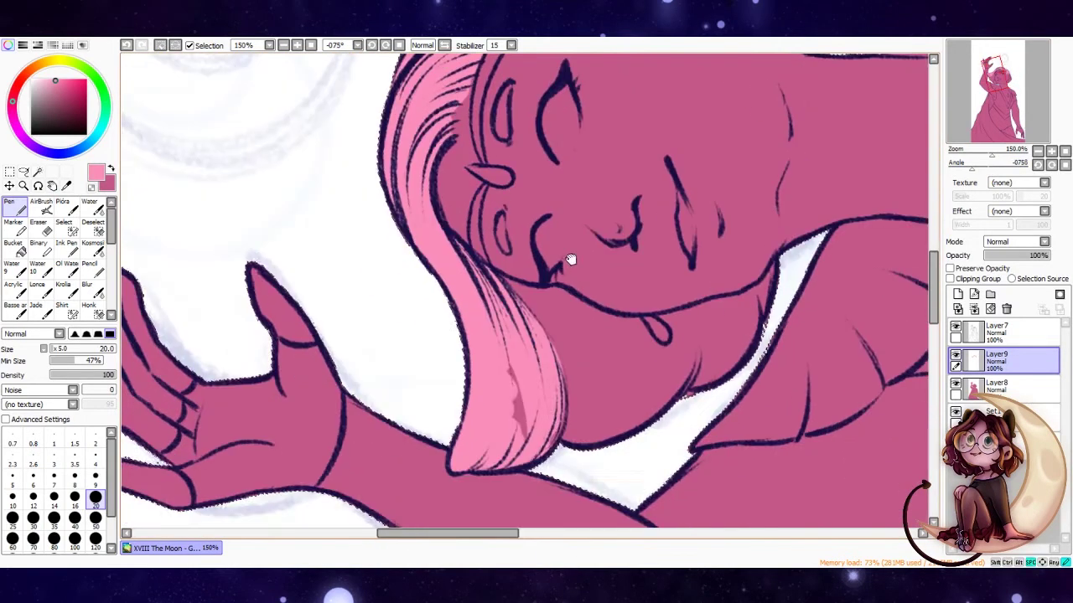
key(v)
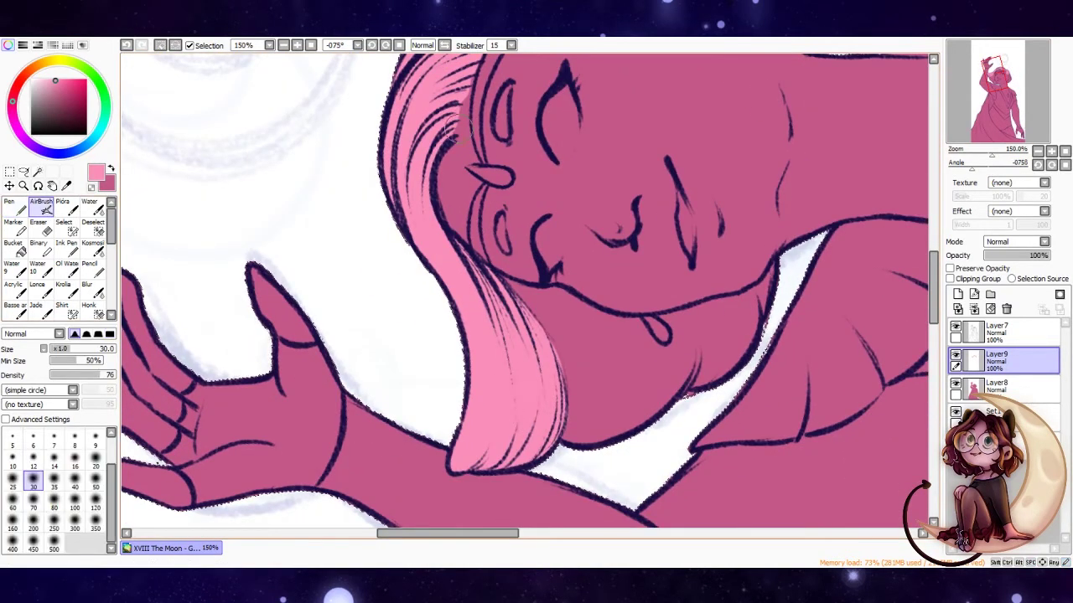
drag(466, 135, 435, 271)
key(Home)
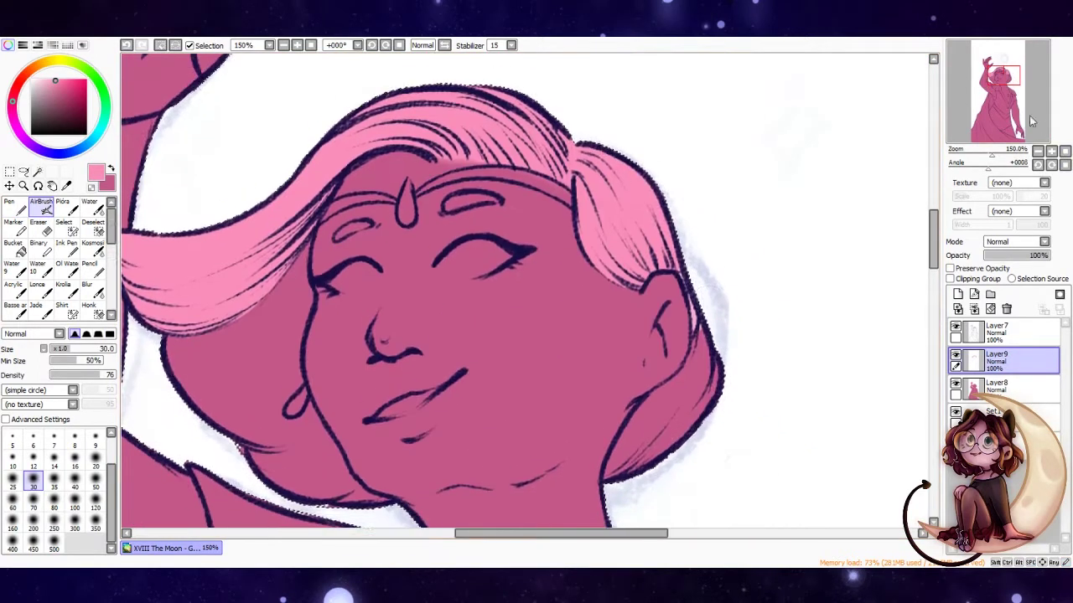
Create a new layer and place it directly below the pink hair layer.
click(965, 269)
key(n)
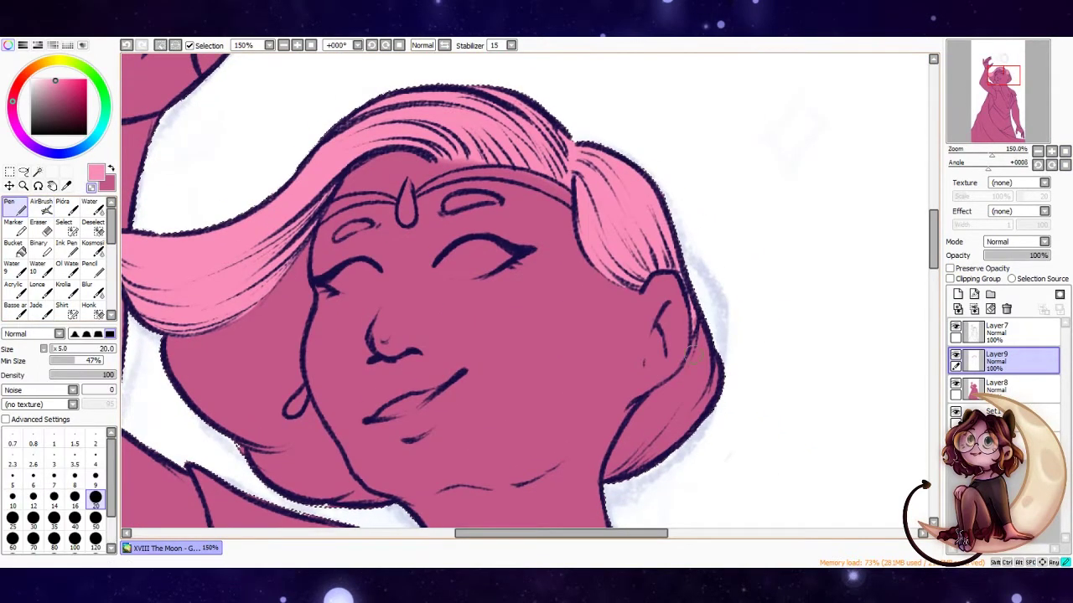
drag(802, 269, 819, 269)
key(ctrl+shift+n)
drag(998, 361, 998, 389)
Fill the back hair behind the face and neck with flat purple, using the Pen at size 50 and 14.
click(30, 142)
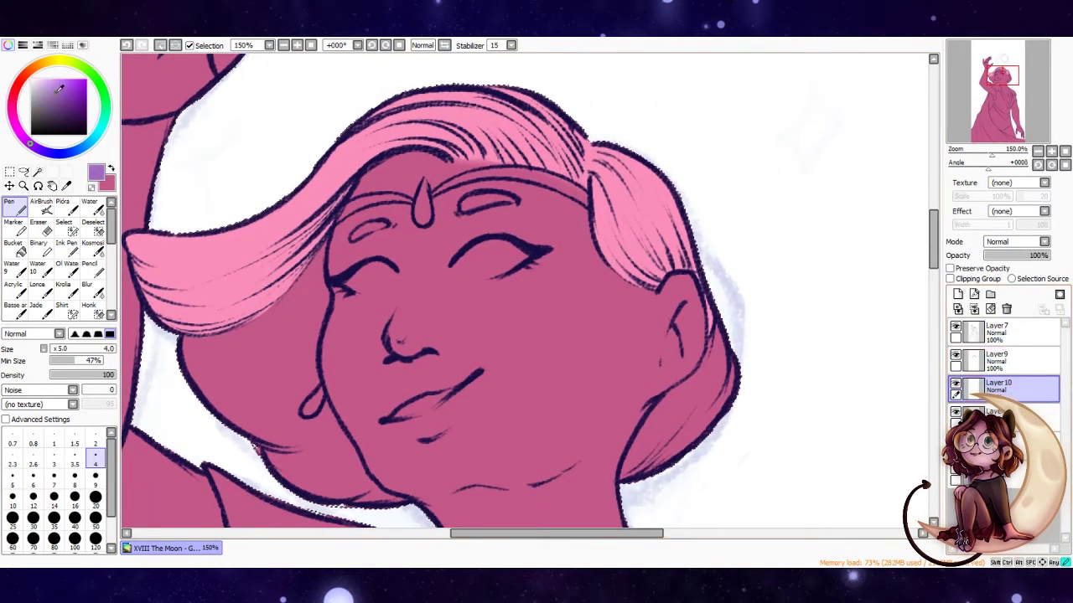
click(96, 517)
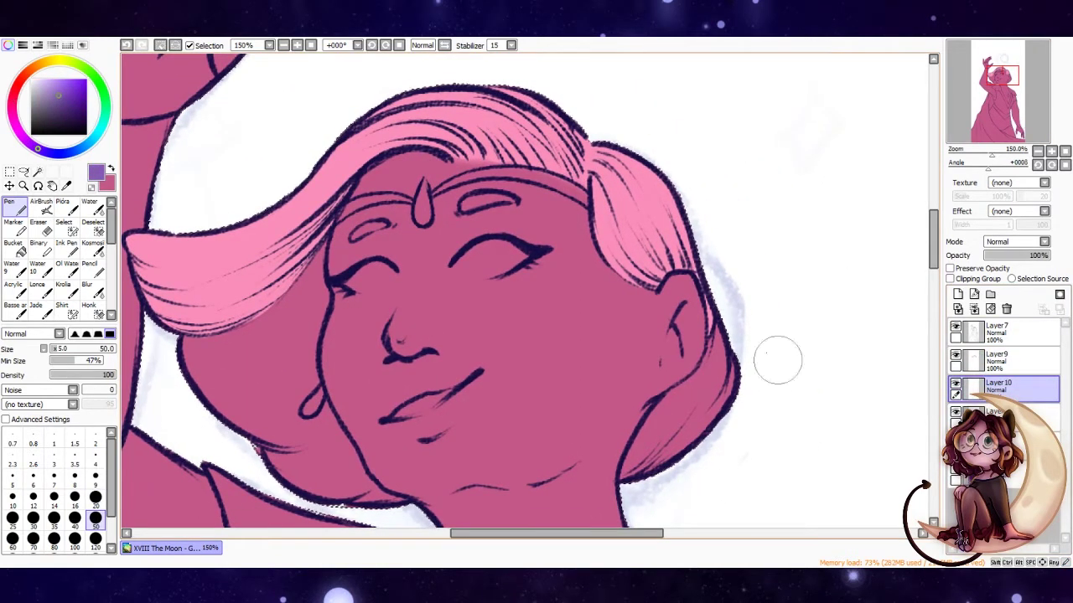
mouse_move(285, 369)
mouse_down()
mouse_move(277, 453)
mouse_move(210, 361)
mouse_move(310, 335)
mouse_up()
click(53, 497)
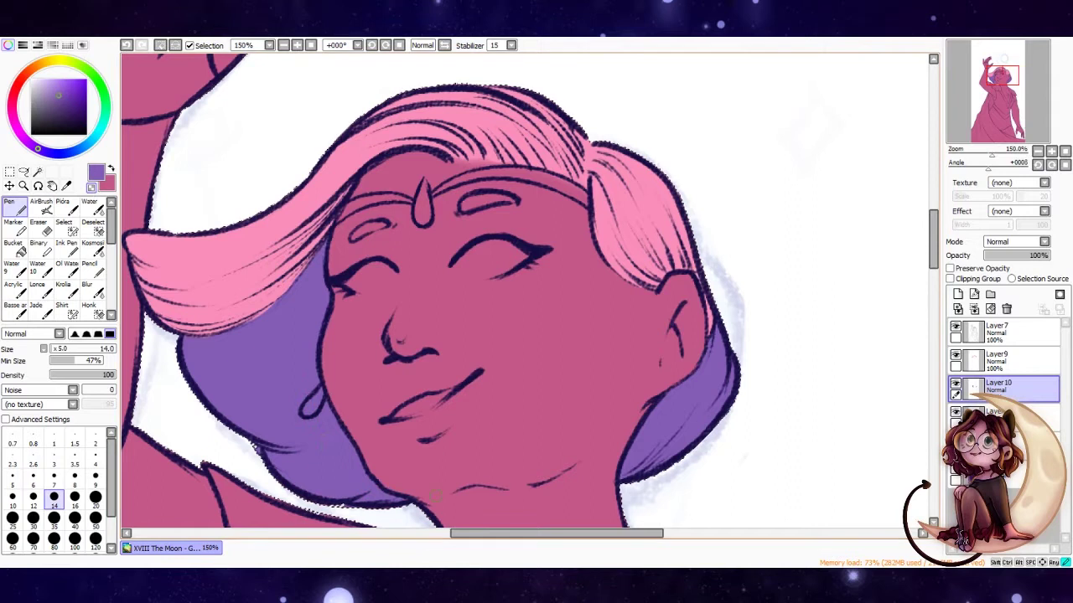
Preserve the purple hair layer's opacity and repaint the back hair in a slightly deeper purple.
key(ctrl+minus)
click(951, 268)
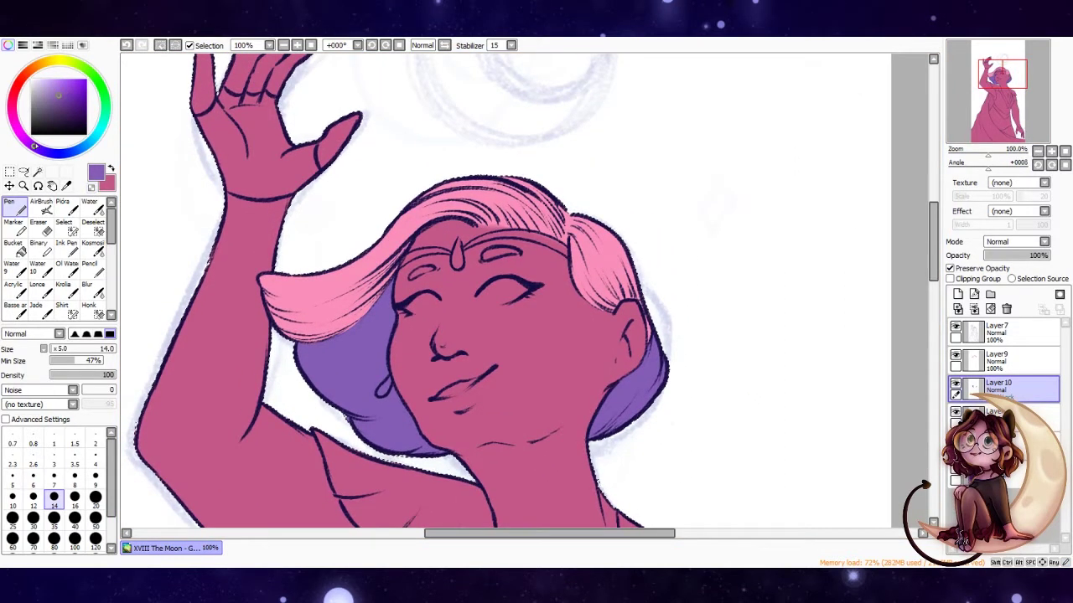
drag(352, 318, 394, 436)
drag(620, 352, 646, 419)
drag(503, 336, 482, 294)
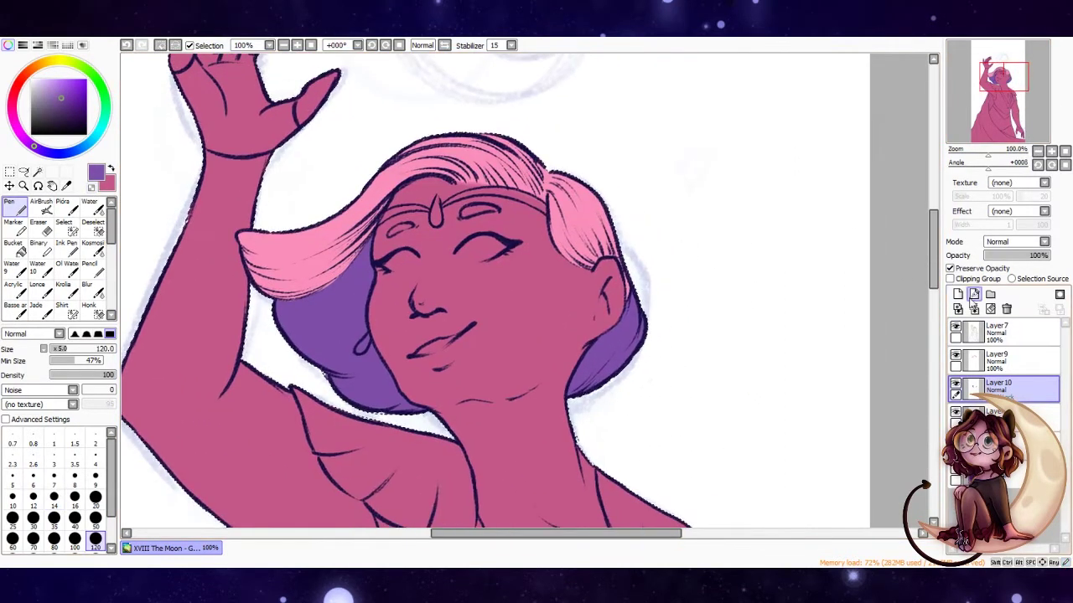
Switch to the layer below the purple hair, pick a light peach skin colour and set the Pen to size 20.
click(1006, 417)
click(67, 45)
alt+click(101, 201)
click(97, 551)
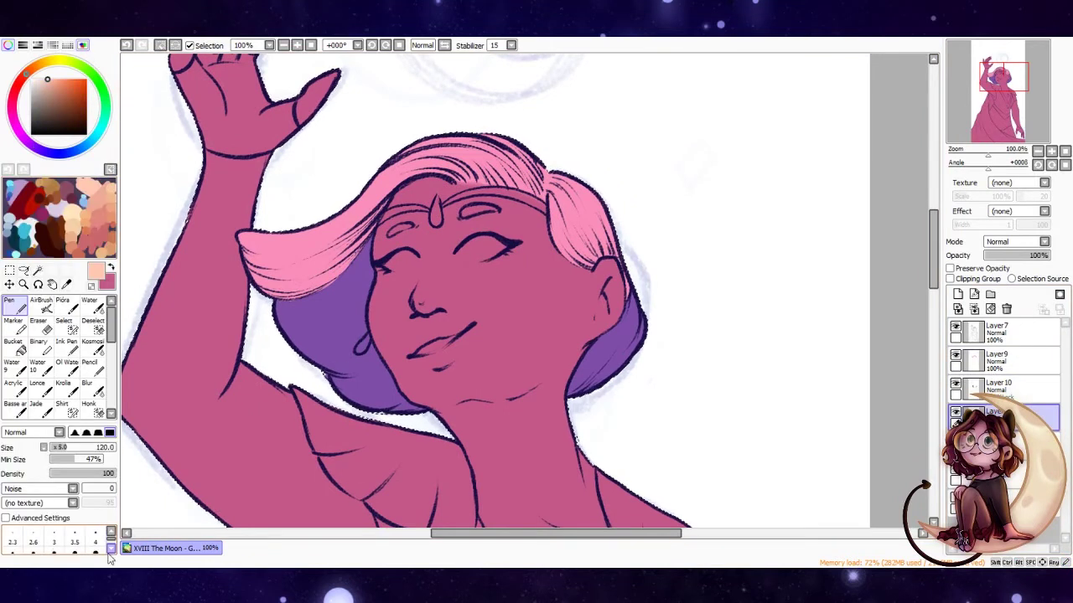
scroll(562, 304, up, 3)
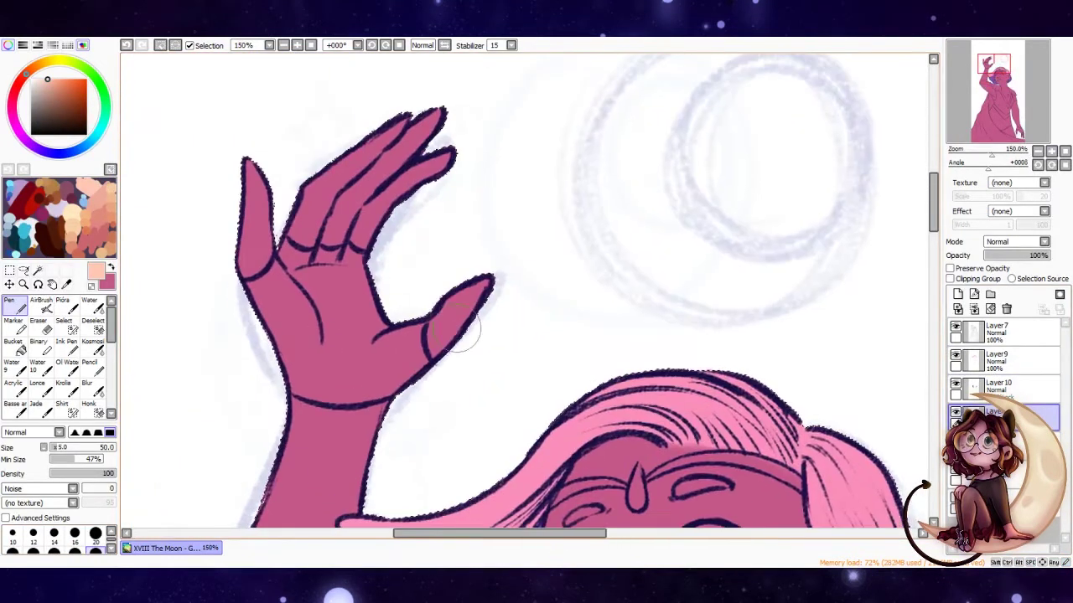
key(bracketleft)
key(bracketleft)
key(bracketleft)
Paint the raised hand's bare fingers and the forearm from the glove edge to the elbow flat peach.
mouse_move(364, 235)
mouse_down()
mouse_move(435, 328)
mouse_move(453, 251)
mouse_move(547, 210)
mouse_up()
drag(354, 498, 384, 251)
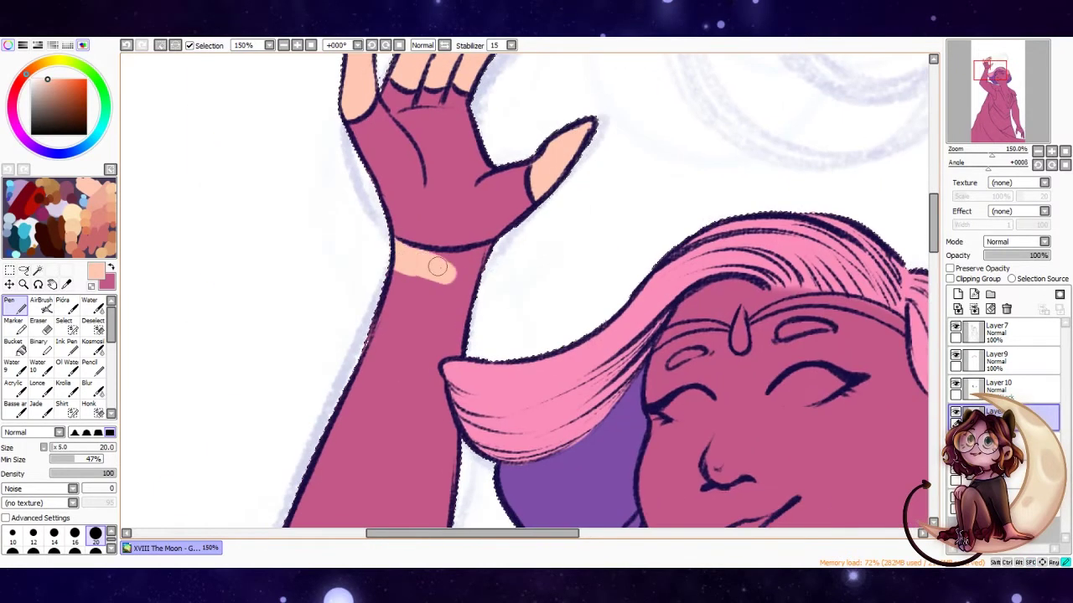
mouse_move(444, 308)
mouse_down()
mouse_move(371, 355)
mouse_move(424, 411)
mouse_move(371, 411)
mouse_move(349, 223)
mouse_up()
mouse_move(411, 436)
mouse_down()
mouse_move(374, 304)
mouse_move(305, 304)
mouse_move(244, 393)
mouse_up()
mouse_move(428, 409)
mouse_down()
mouse_move(378, 204)
mouse_move(441, 222)
mouse_up()
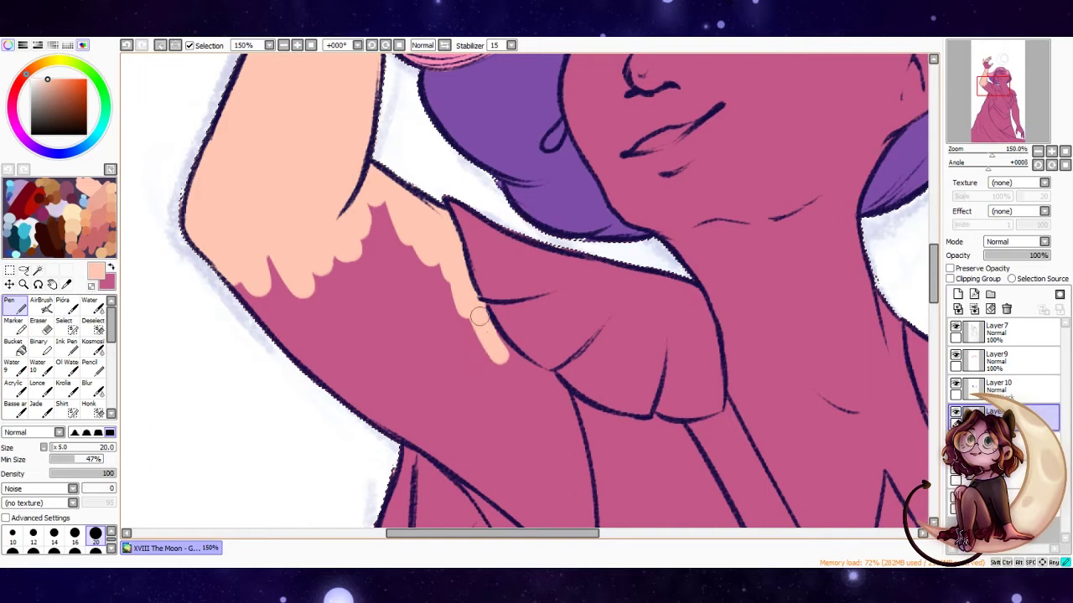
Paint the raised upper arm and underarm flat peach down to the bodice and shoulder ruffle.
mouse_move(504, 359)
mouse_down()
mouse_move(362, 379)
mouse_move(397, 426)
mouse_move(339, 389)
mouse_up()
mouse_move(281, 266)
mouse_down()
mouse_move(349, 325)
mouse_move(341, 291)
mouse_move(365, 208)
mouse_move(422, 220)
mouse_up()
scroll(421, 220, down, 3)
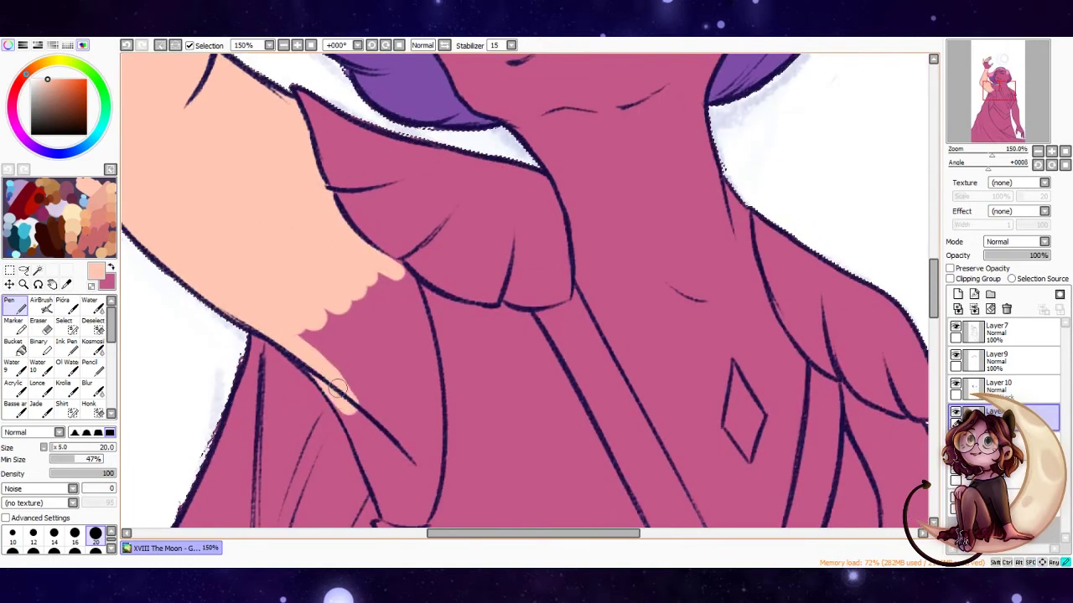
mouse_move(329, 385)
mouse_down()
mouse_move(390, 401)
mouse_move(417, 421)
mouse_up()
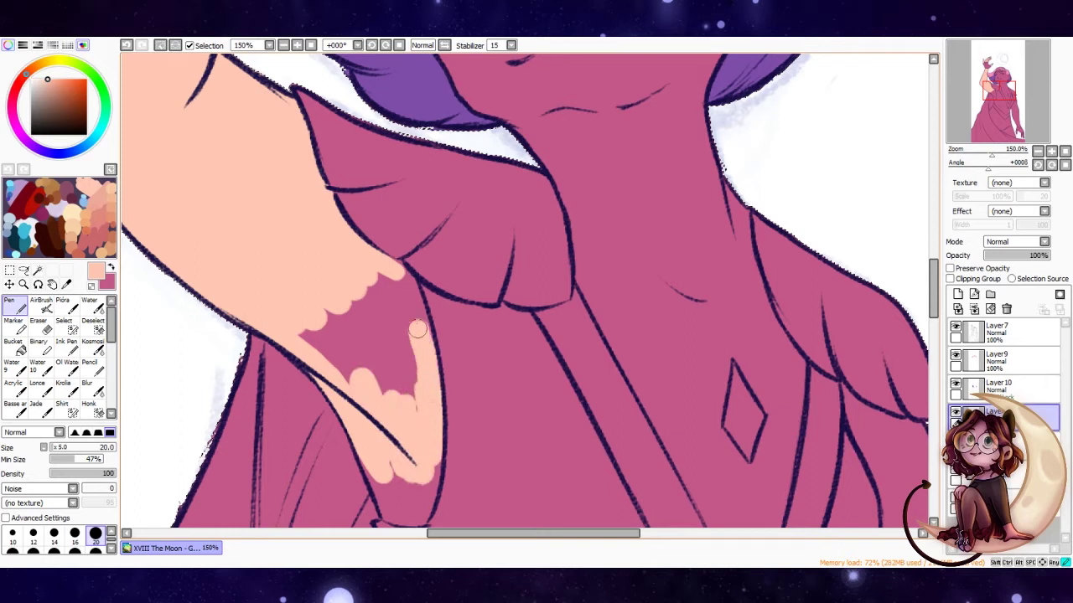
mouse_move(404, 277)
mouse_down()
mouse_move(376, 289)
mouse_move(341, 278)
mouse_move(331, 362)
mouse_move(334, 307)
mouse_move(331, 360)
mouse_move(347, 383)
mouse_move(365, 378)
mouse_move(378, 342)
mouse_move(354, 358)
mouse_up()
scroll(330, 361, down, 3)
scroll(509, 242, right, 5)
scroll(509, 242, down, 1)
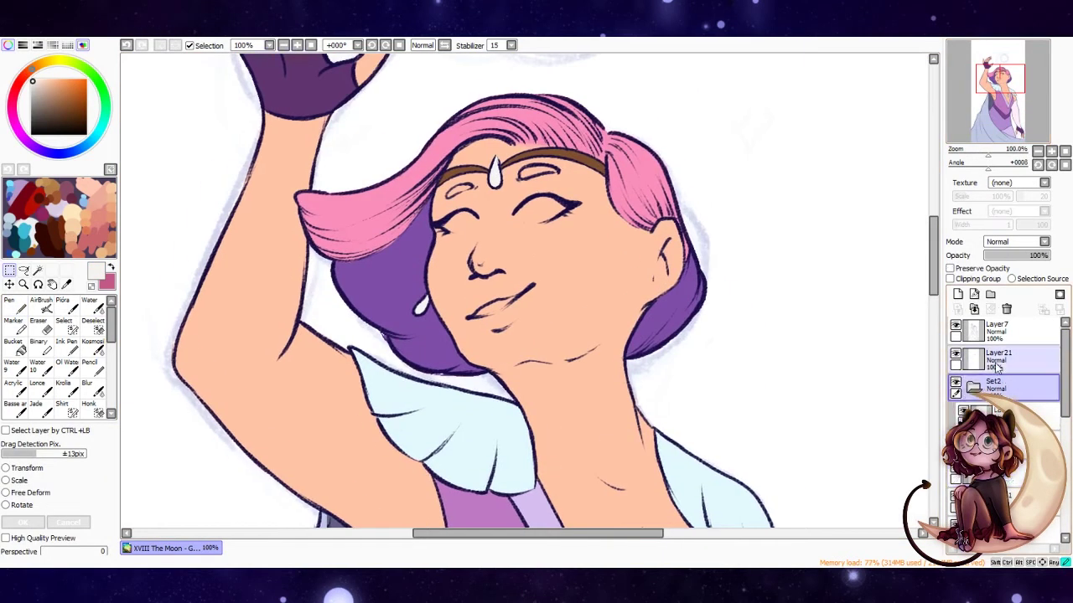
On the line-art layer Layer7, select the short jaw line below the cheek, transform it into place and clear the selection.
click(996, 329)
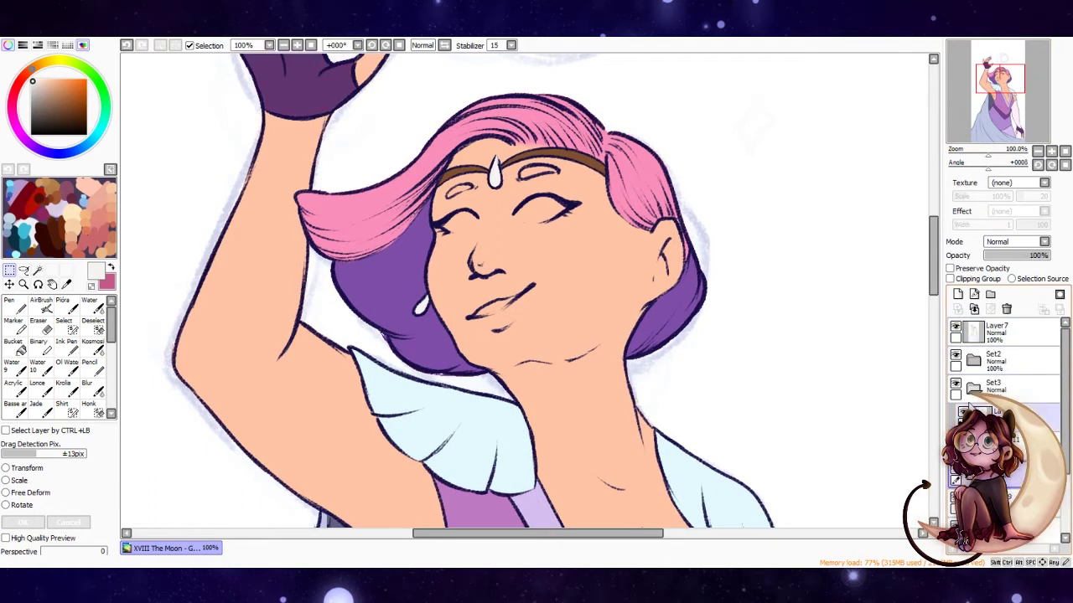
click(24, 270)
drag(559, 356, 600, 356)
key(ctrl+t)
key(Return)
key(ctrl+d)
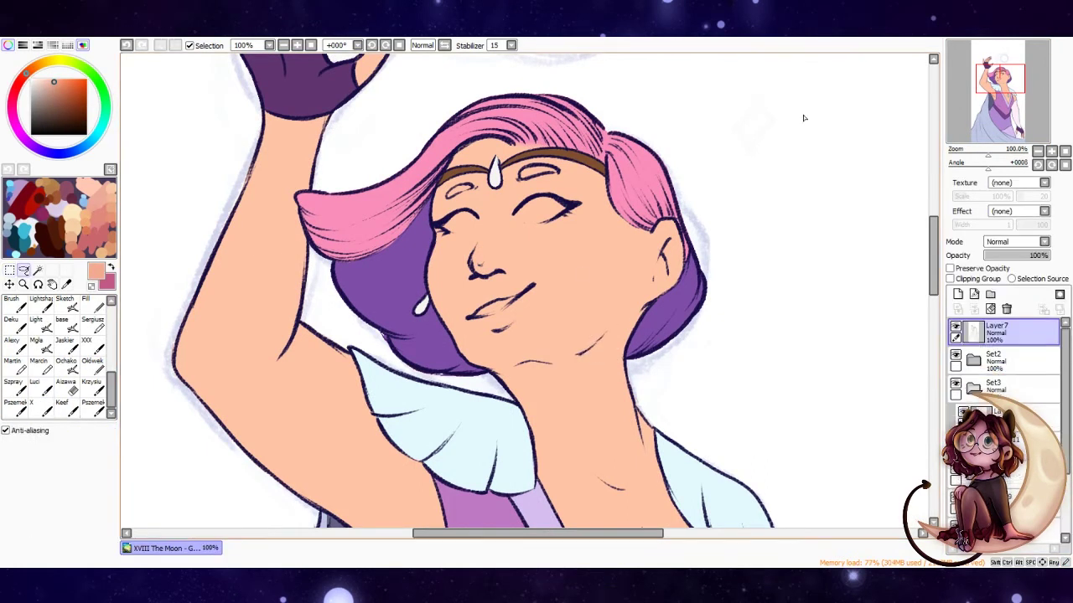
Preserve the skin layer's opacity and shade the face, neck and upper arm in a slightly darker peach with the Luci brush.
key(b)
click(1039, 438)
click(951, 268)
mouse_move(545, 189)
mouse_down()
mouse_move(452, 239)
mouse_move(587, 503)
mouse_up()
mouse_move(604, 335)
mouse_down()
mouse_move(632, 232)
mouse_move(603, 352)
mouse_up()
scroll(632, 232, down, 5)
scroll(603, 352, up, 2)
drag(419, 294, 378, 419)
Extend the darker peach shading over the raised arm, elbow and shoulders with the Luci brush at size 25.
scroll(377, 419, up, 5)
mouse_move(361, 319)
mouse_down()
mouse_move(352, 185)
mouse_move(450, 154)
mouse_up()
scroll(352, 184, up, 4)
scroll(754, 284, down, 10)
scroll(755, 285, right, 3)
scroll(646, 236, up, 10)
scroll(570, 290, left, 2)
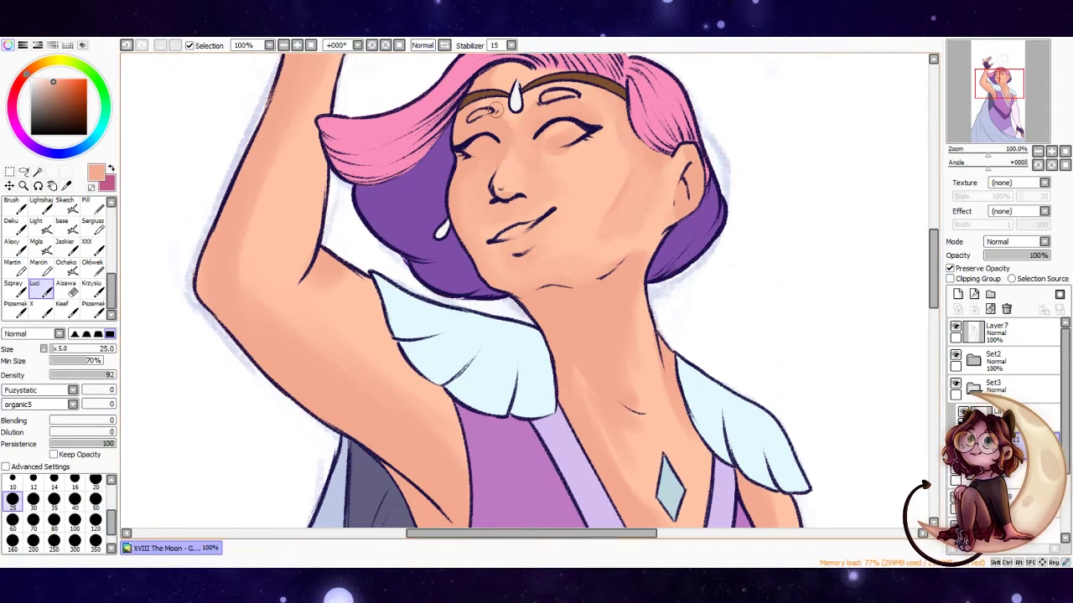
Shade the chest and face at size 40, and deepen the neck and eyelid shadows in salmon at size 30.
scroll(617, 462, down, 5)
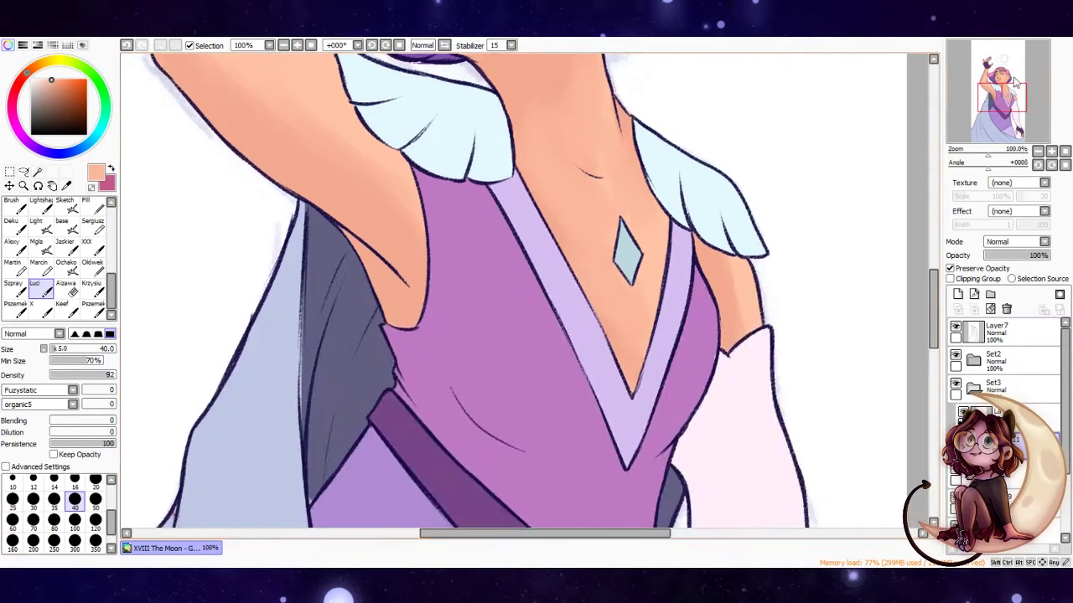
scroll(617, 462, up, 10)
drag(1000, 67, 1001, 66)
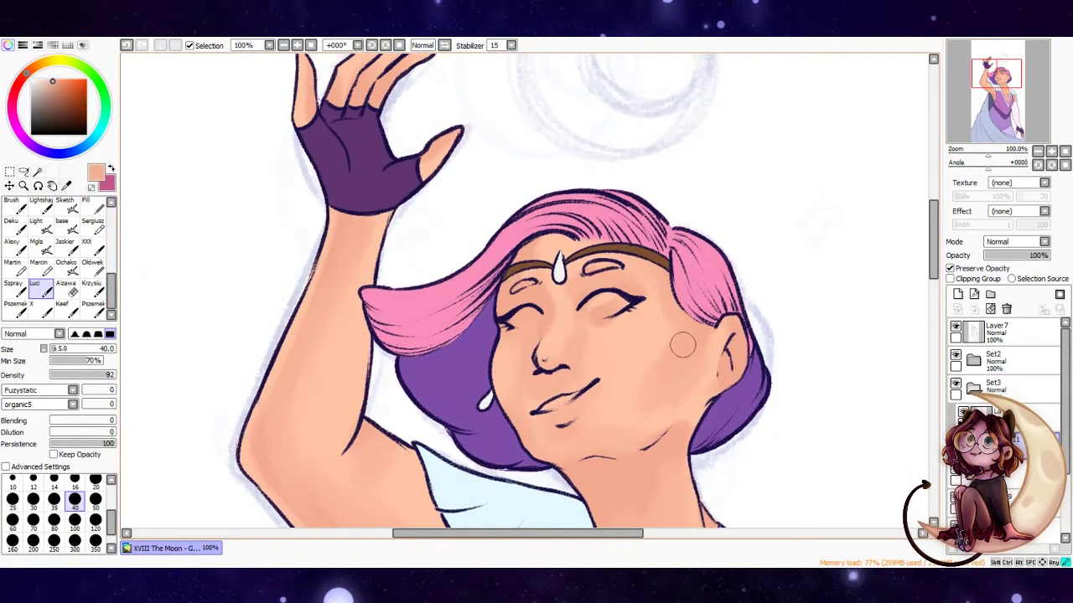
scroll(610, 153, down, 3)
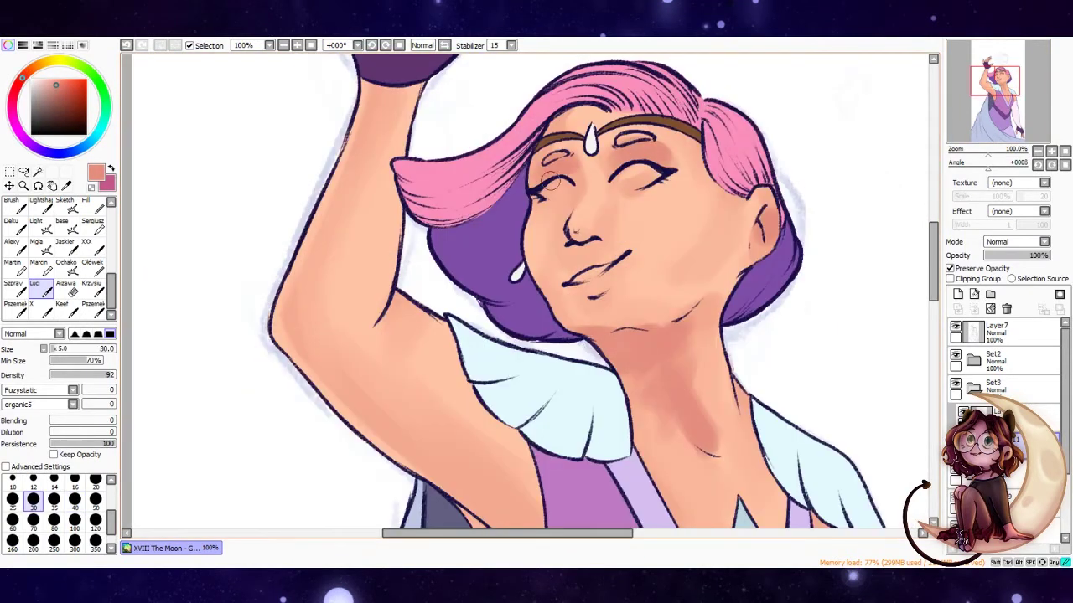
Blend the shading on the neck, face and raised arm with the Aaron B brush at sizes 40 and 50.
click(75, 486)
mouse_move(1006, 104)
mouse_down()
mouse_move(1008, 75)
mouse_move(1024, 97)
mouse_up()
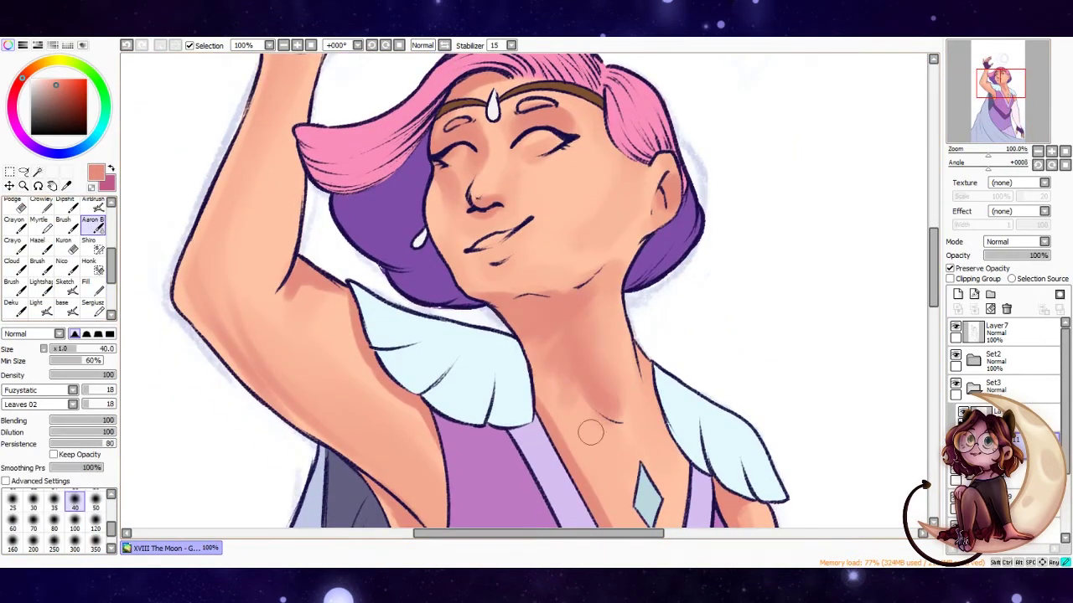
scroll(50, 251, up, 3)
click(95, 205)
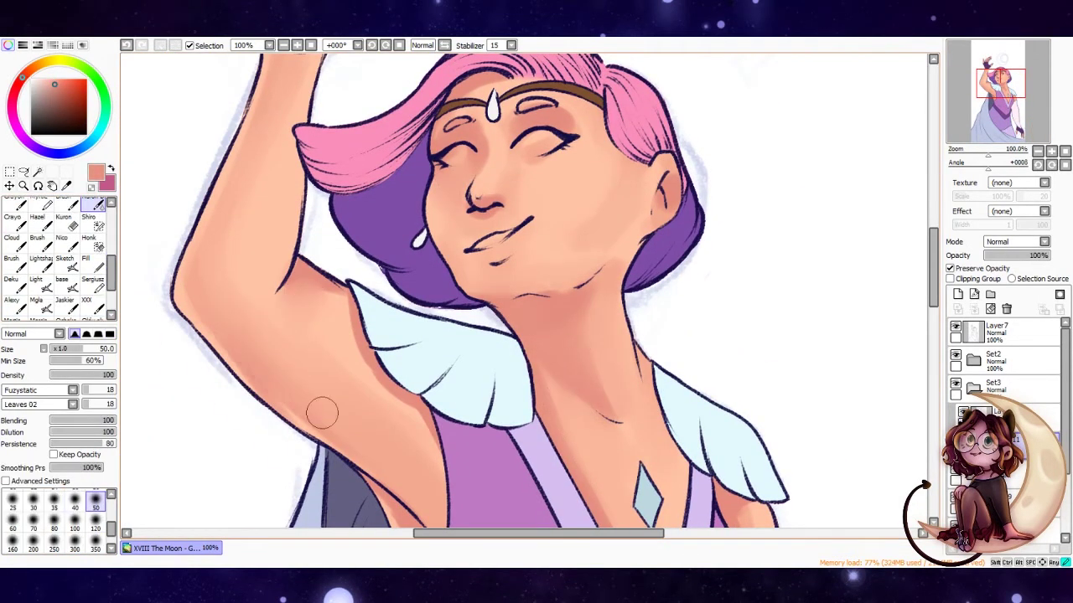
On a clipped Multiply layer above the skin, shade the arm, face and neck in pale lavender with the Sketch brush at size 120.
key(minus)
scroll(556, 341, up, 2)
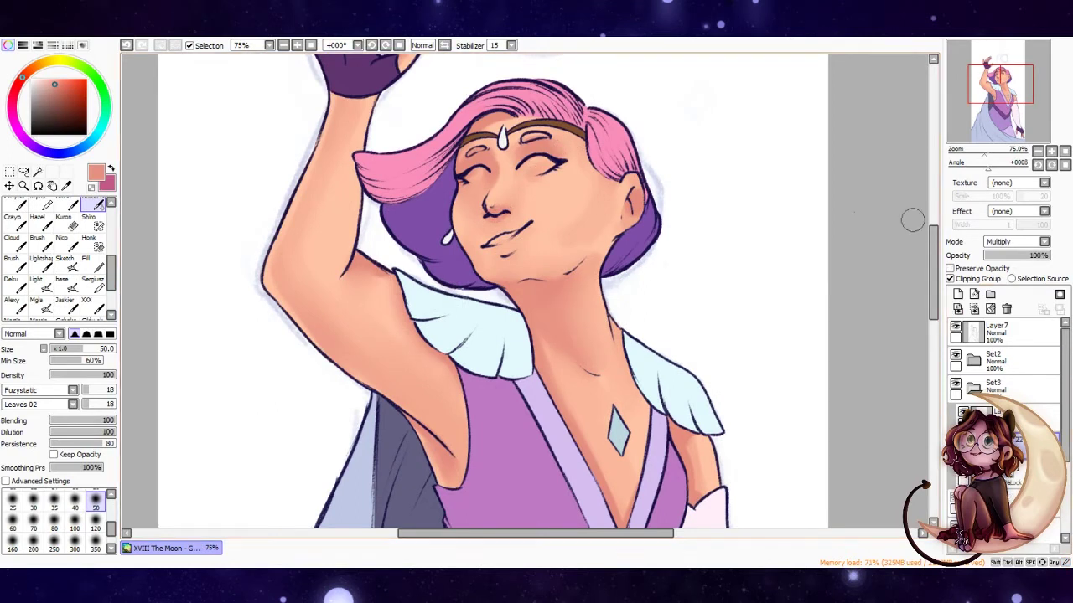
key(b)
scroll(501, 285, down, 2)
key(bracketright)
key(bracketright)
key(bracketright)
key(bracketright)
key(bracketright)
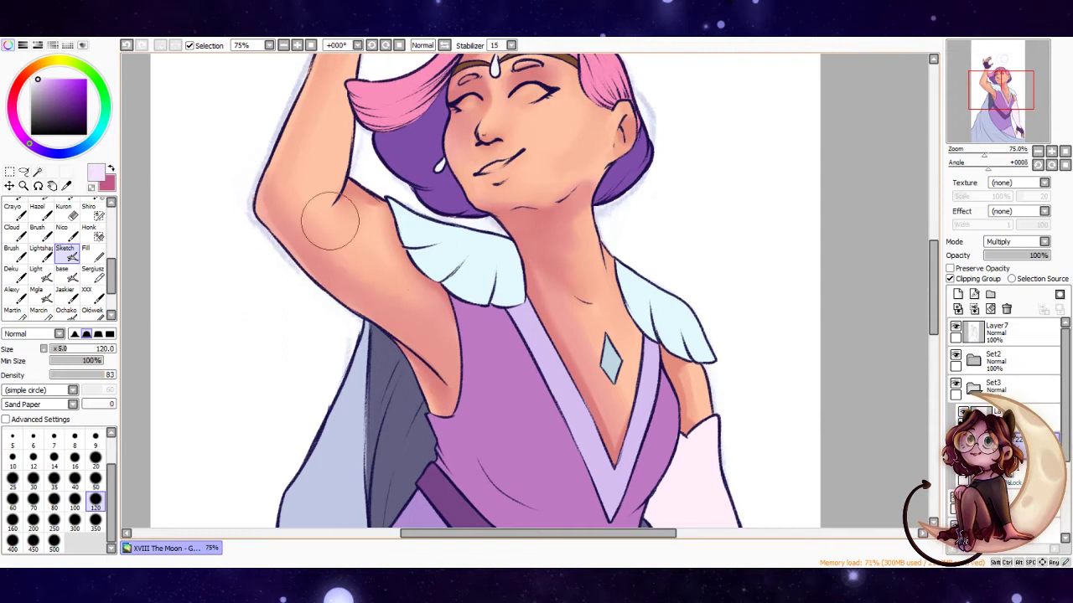
scroll(553, 330, down, 3)
scroll(536, 216, up, 3)
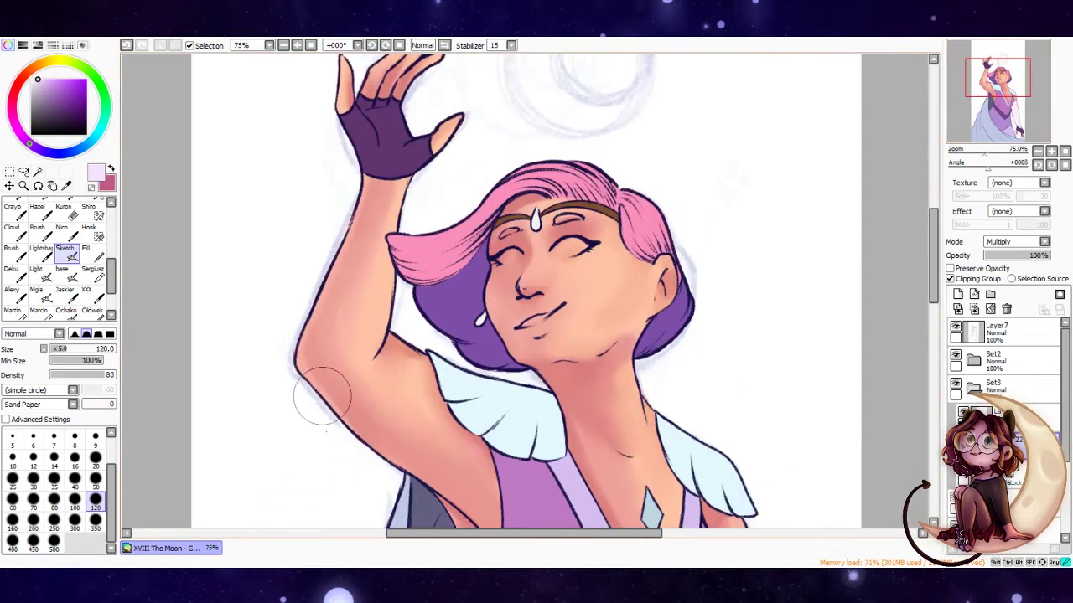
Smooth the skin shadows on the arm, neck and chest with the Aaron B brush at size 30 and add another clipped layer.
scroll(624, 366, down, 5)
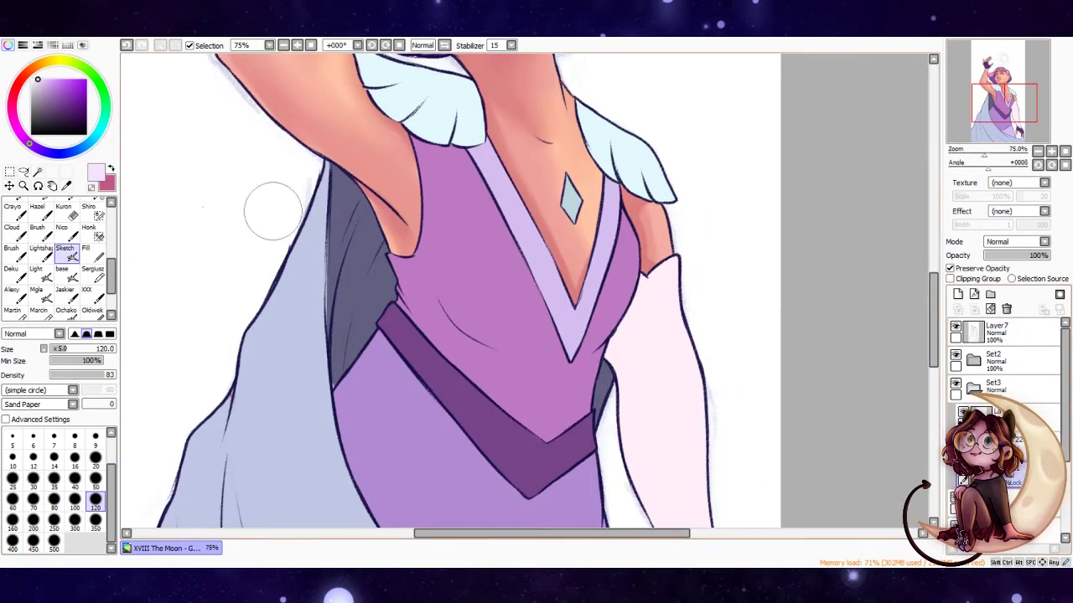
key(b)
scroll(574, 212, down, 3)
scroll(574, 212, up, 3)
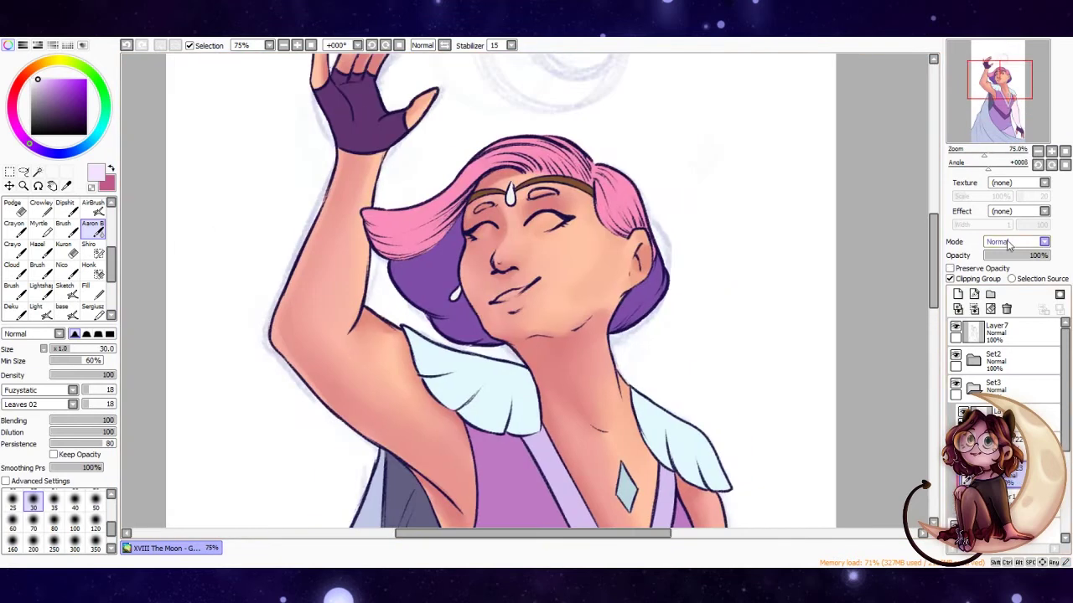
Set the new clipped layer to Multiply and deepen the shadows around the eyes, under the chin and on the fingers with the Sketch brush.
key(n)
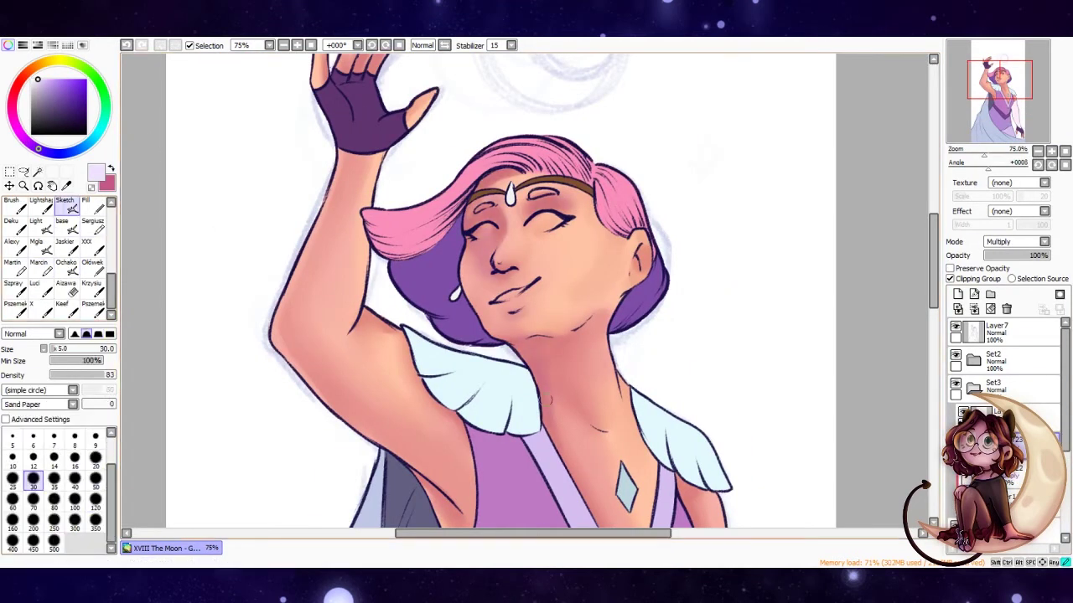
scroll(466, 450, down, 5)
scroll(520, 335, down, 3)
scroll(549, 315, up, 3)
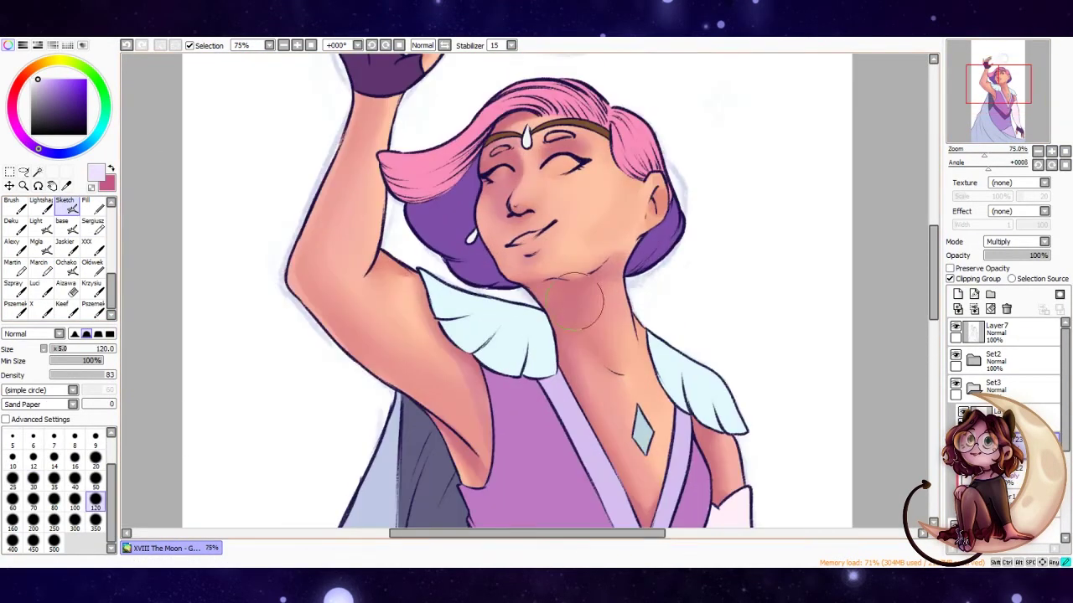
scroll(490, 191, up, 3)
scroll(536, 293, down, 3)
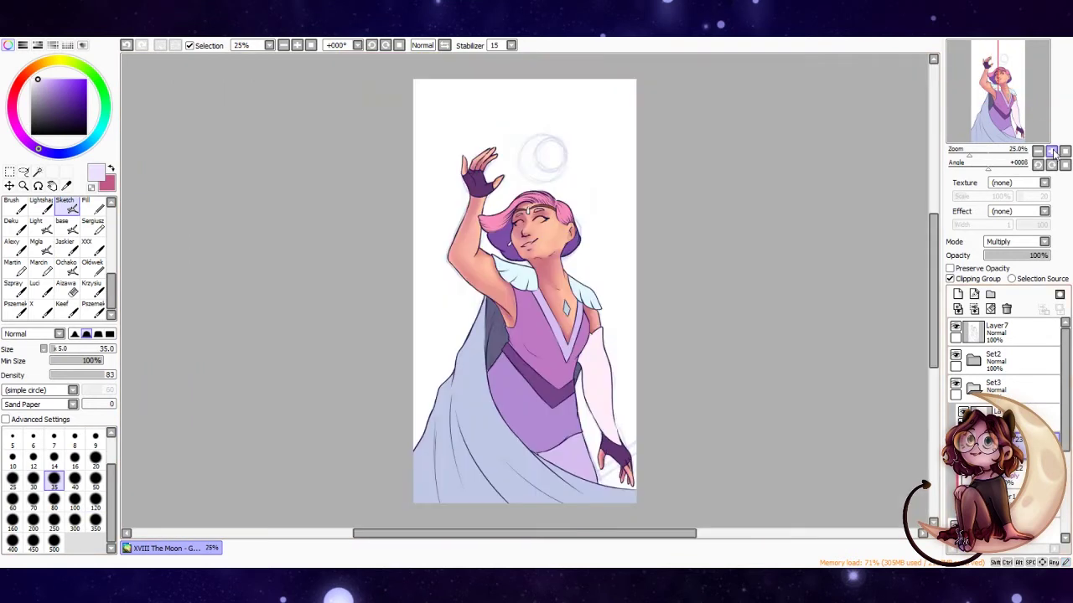
Select the pink hair layer with its opacity preserved and shade the hair in a deeper pink with the Luci brush, finishing at size 20.
scroll(469, 251, up, 3)
click(988, 411)
scroll(503, 293, up, 1)
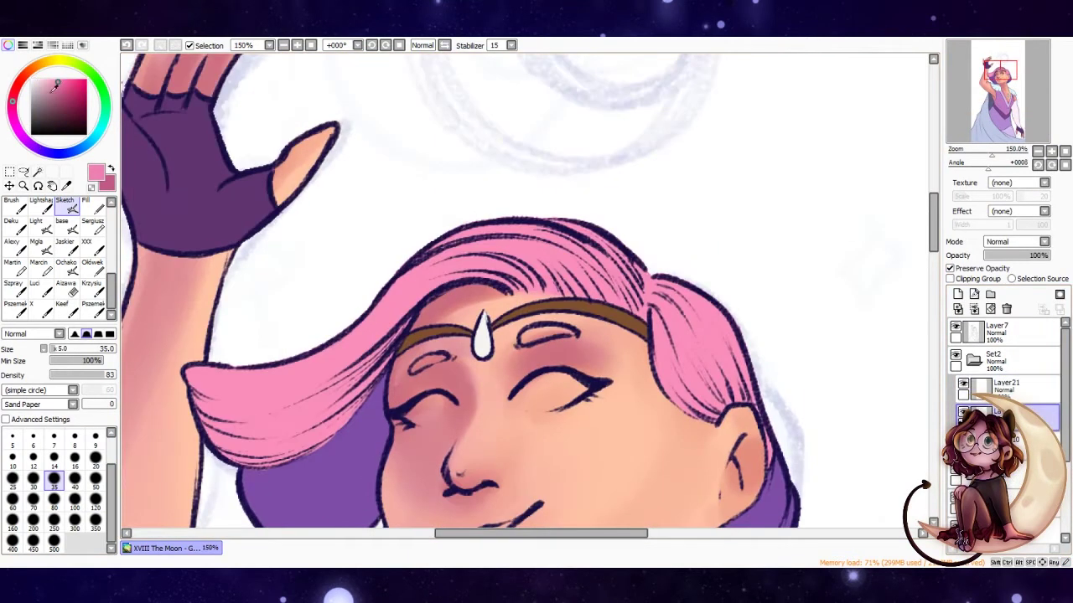
click(38, 284)
key(bracketright)
key(bracketright)
drag(742, 423, 344, 321)
key(Home)
key(bracketleft)
key(bracketleft)
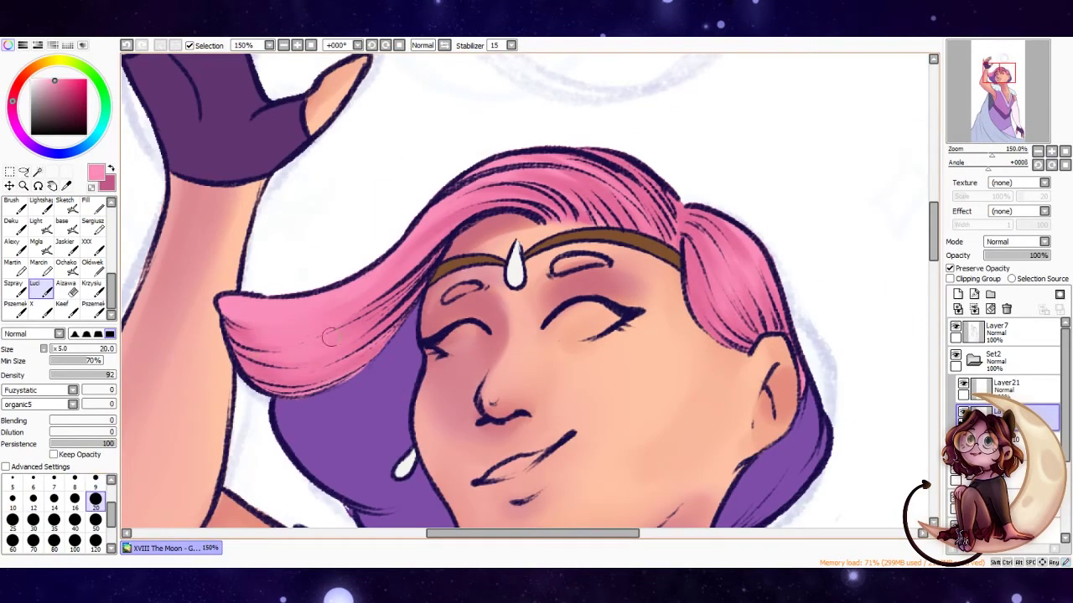
Darken the pink hair's shadows with pale pink at size 50 on a clipped Multiply layer.
click(95, 521)
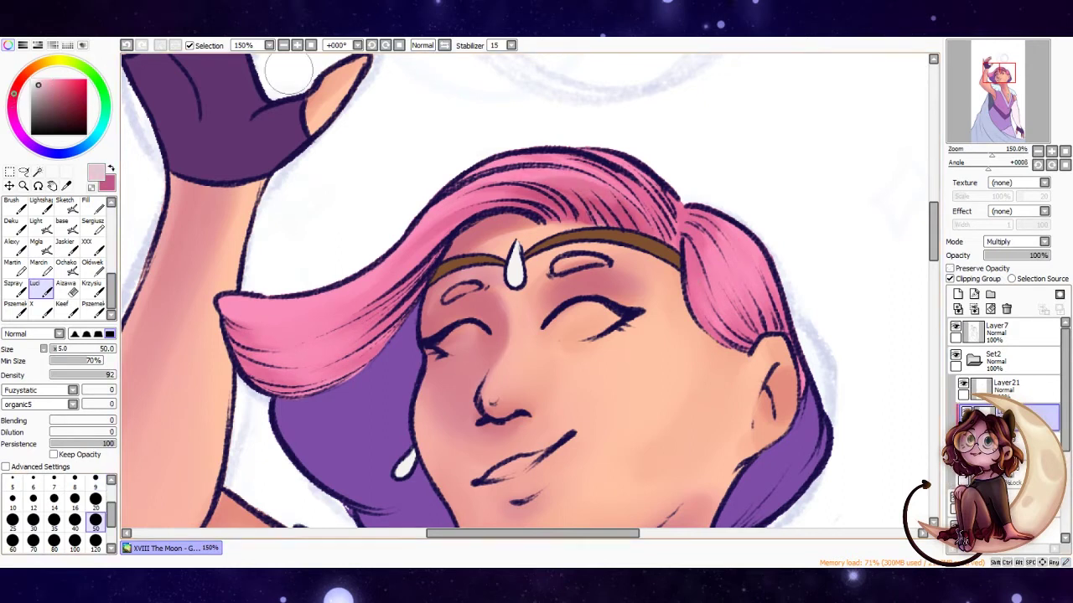
click(1052, 151)
scroll(1049, 138, up, 5)
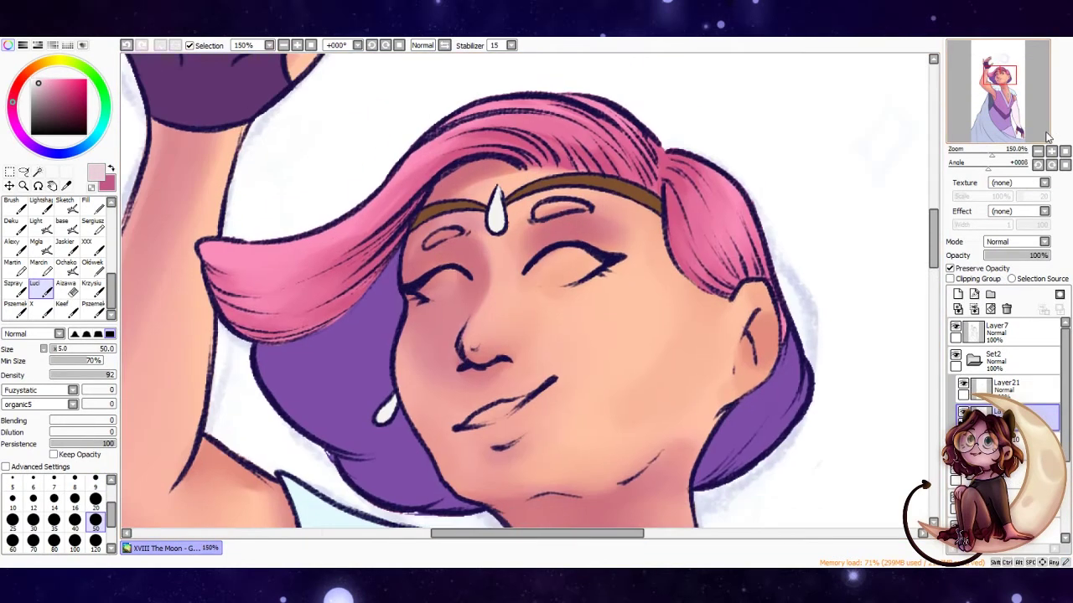
scroll(1049, 138, down, 5)
scroll(1049, 138, up, 5)
On Layer7, select the jaw line below the cheek, rotate it slightly and return to the hair layers.
click(997, 331)
drag(597, 370, 637, 343)
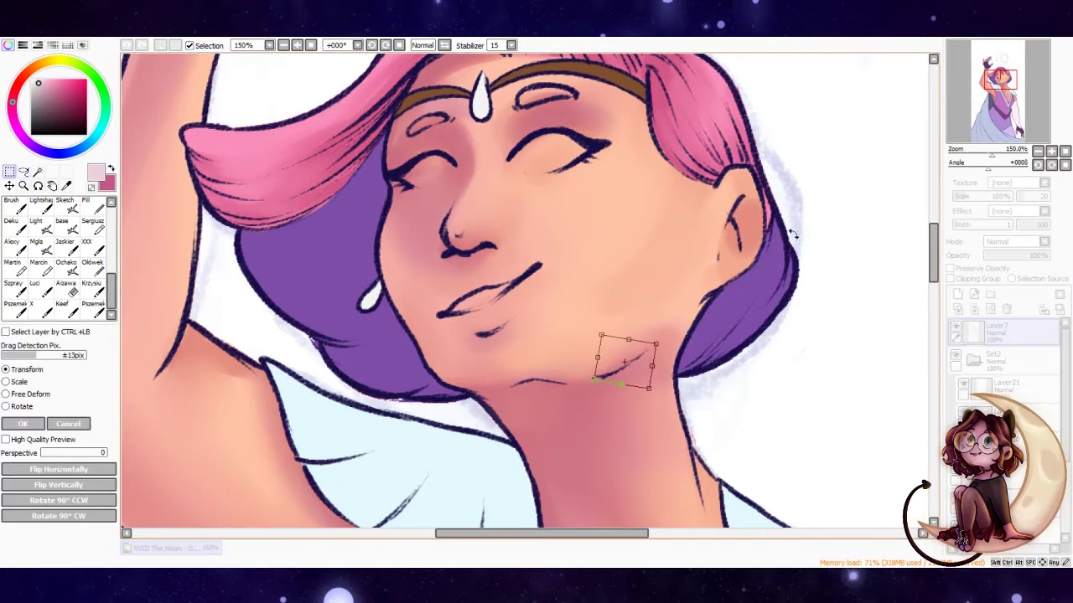
click(1006, 412)
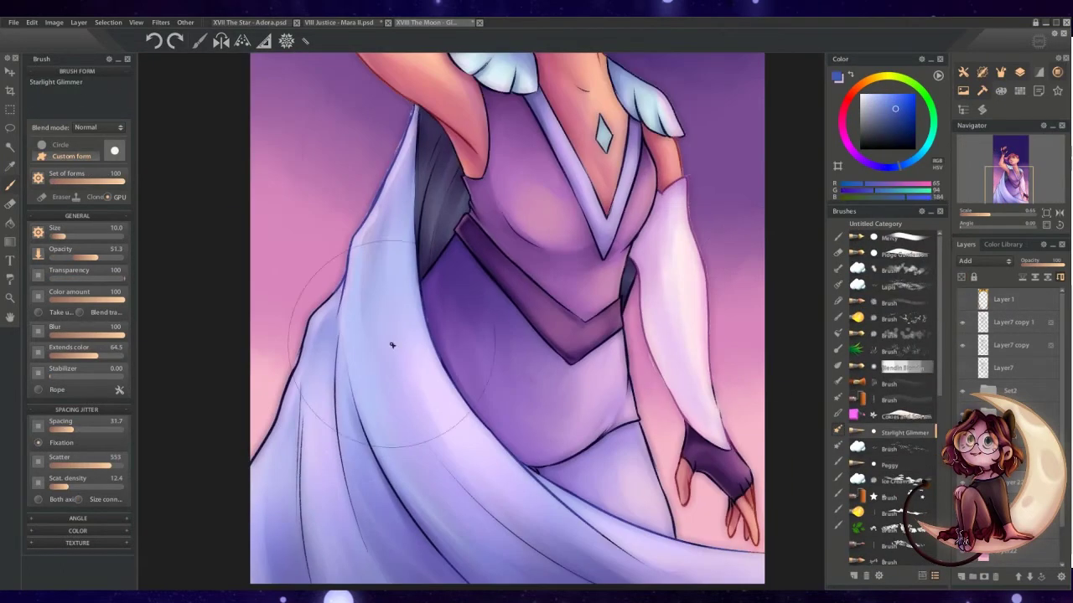
In Paintstorm Studio, scatter Starlight Glimmer sparkles over the blue cape and soften them with Eraser sharp at size 137.
key(e)
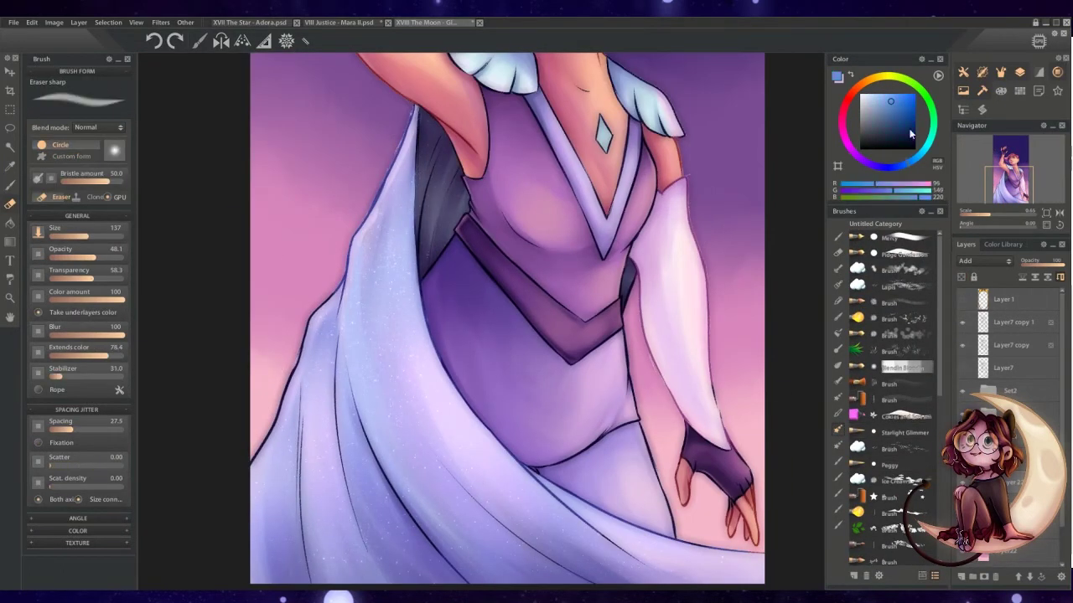
key(b)
key(e)
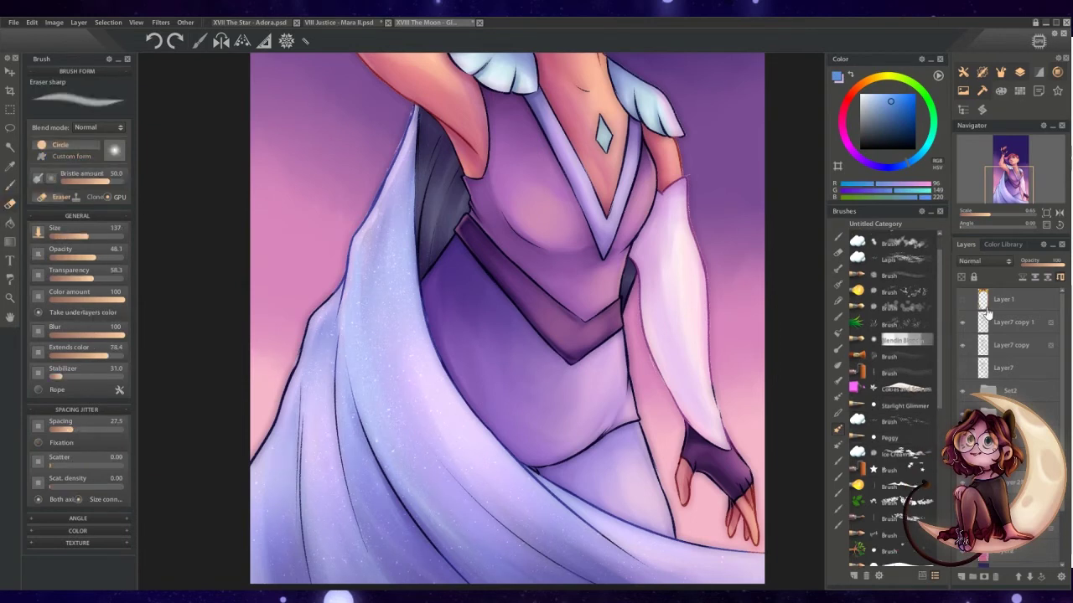
drag(393, 377, 352, 531)
key(ctrl+0)
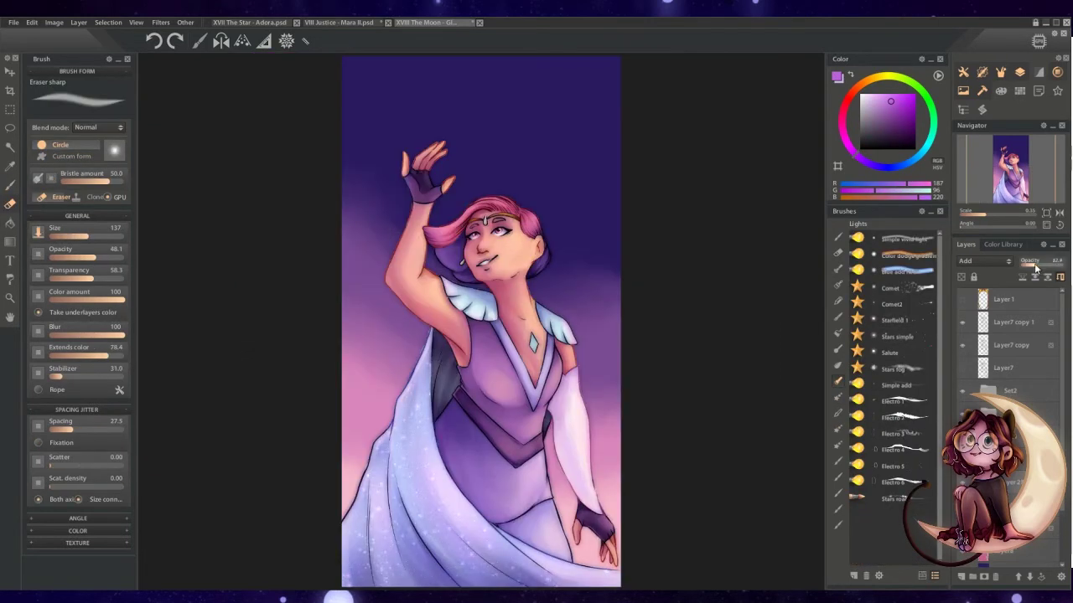
Stamp a dark purple disc beside the raised hand and erase an offset circle from it to leave a crescent moon.
key(b)
scroll(459, 352, up, 5)
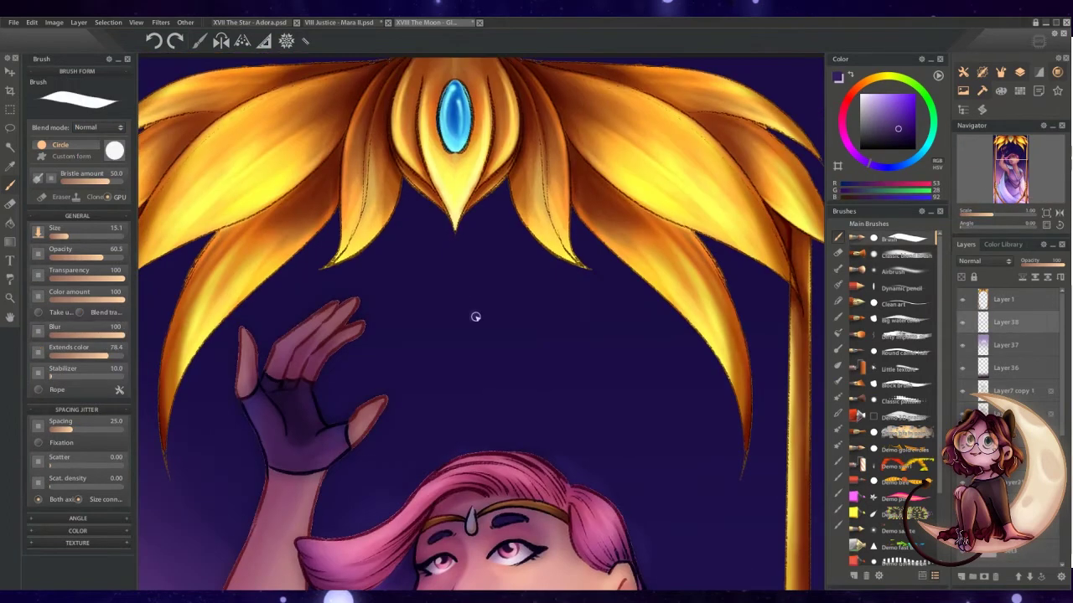
drag(472, 317, 556, 347)
click(486, 339)
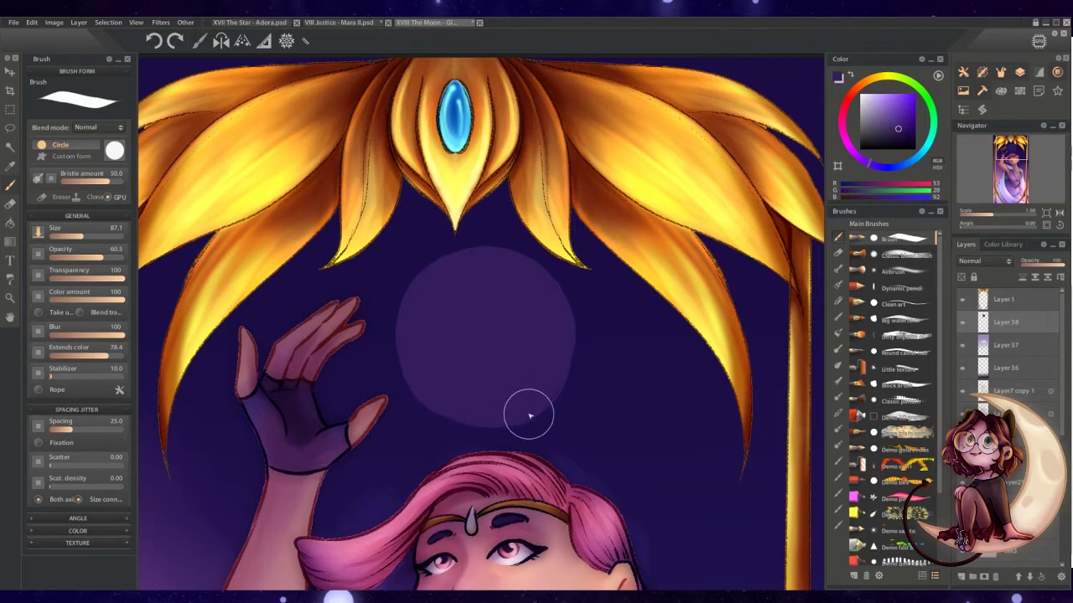
key(ctrl+z)
click(491, 337)
key(e)
click(501, 326)
scroll(482, 336, down, 3)
scroll(479, 383, up, 3)
Pick a light periwinkle and brighten the crescent moon to near-white with a soft blue glow.
click(879, 98)
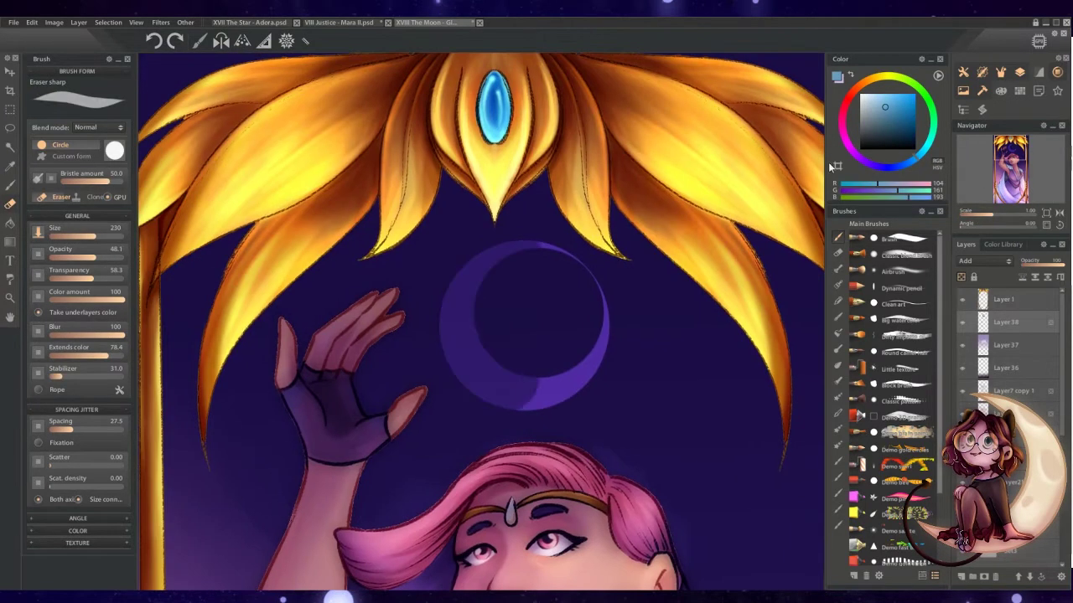
click(524, 327)
click(160, 22)
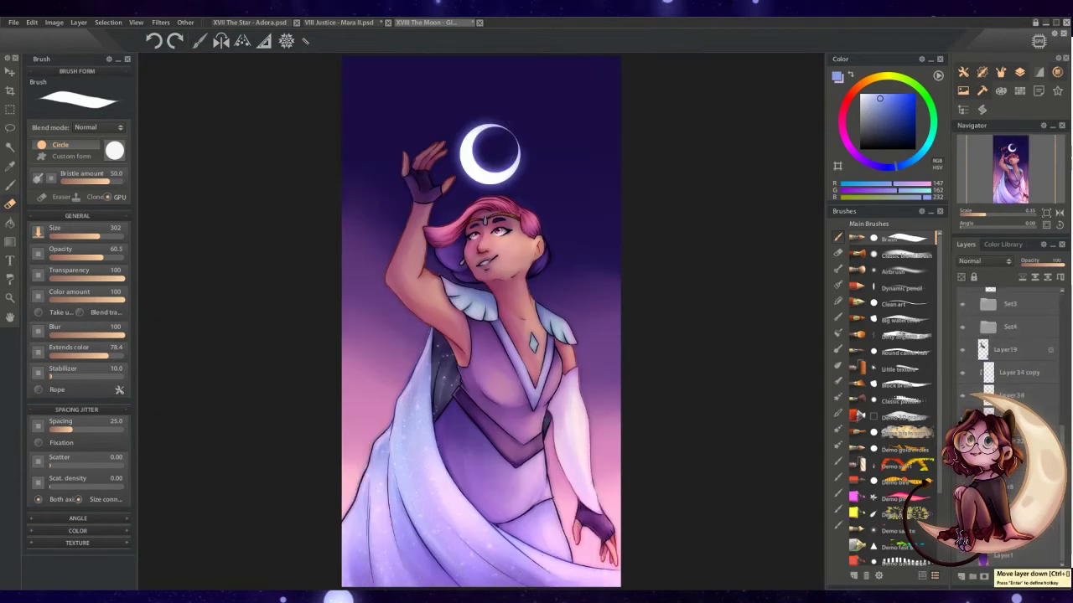
Paint pale pink clouds in the lower background on both sides of the figure with the Smoke brush at size 192.
alt+click(585, 400)
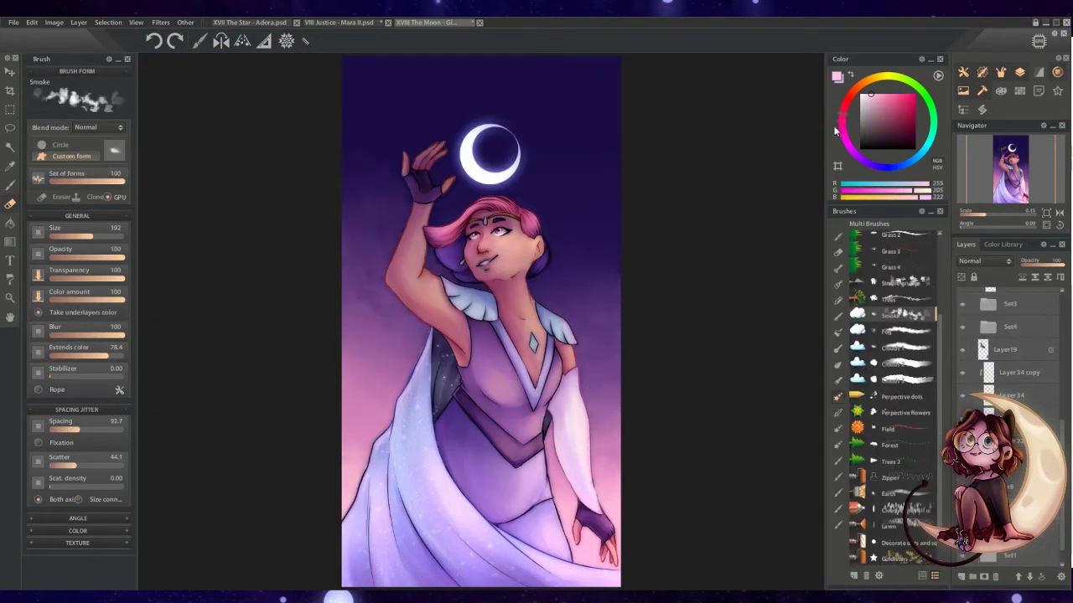
drag(605, 473, 604, 423)
drag(360, 470, 362, 402)
drag(369, 356, 402, 310)
drag(603, 393, 595, 352)
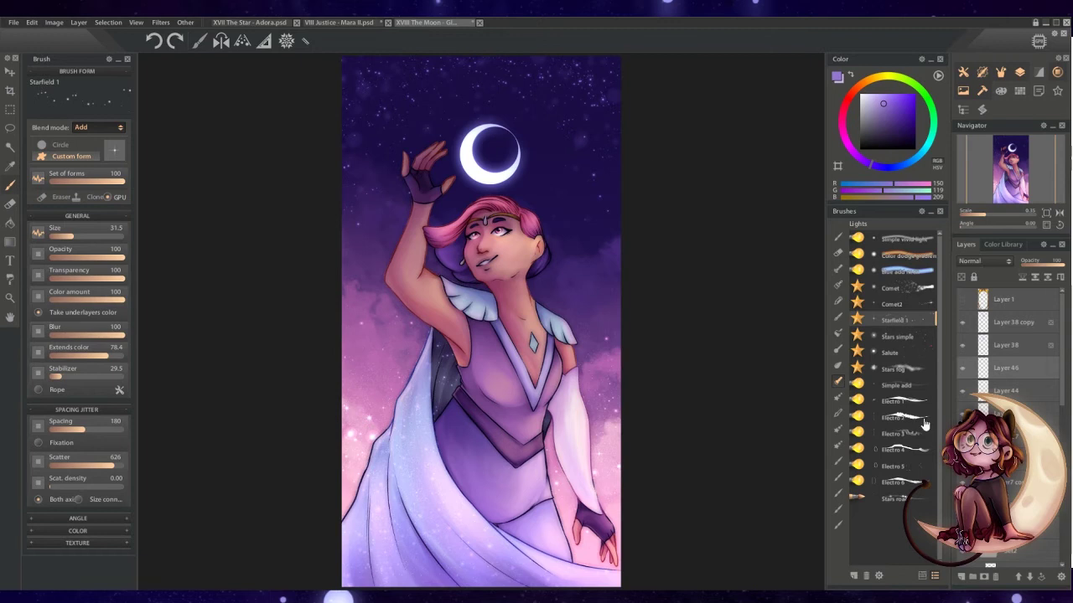
key(e)
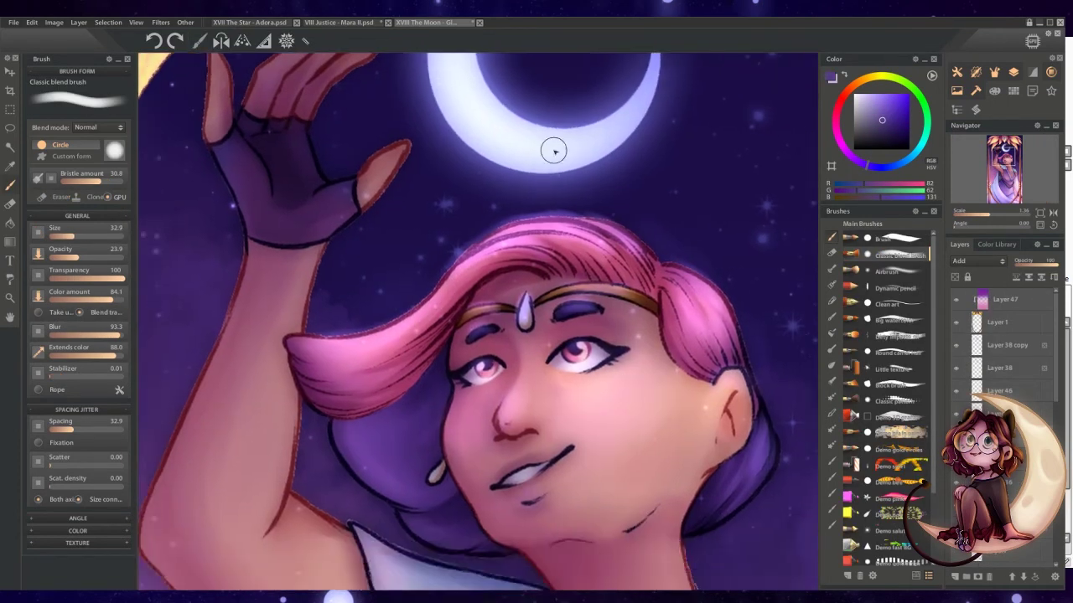
Paint soft purple moonlight over the raised hand, hair and face with the Classic blend brush on an Add layer.
mouse_move(556, 148)
mouse_down()
mouse_move(357, 315)
mouse_move(273, 136)
mouse_up()
mouse_move(403, 419)
mouse_down()
mouse_move(316, 132)
mouse_move(402, 419)
mouse_up()
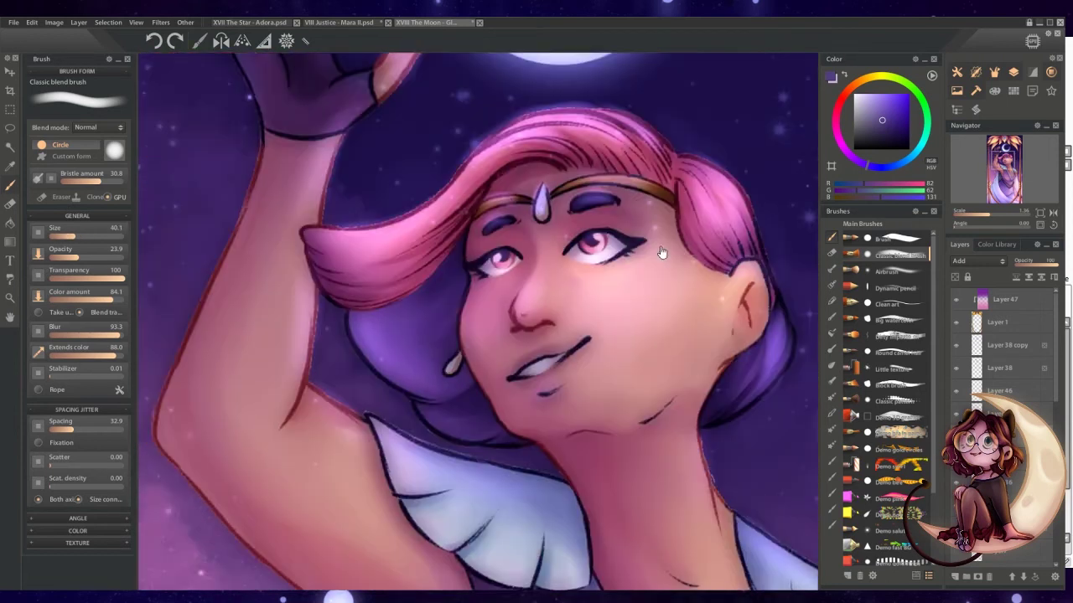
drag(384, 116, 481, 324)
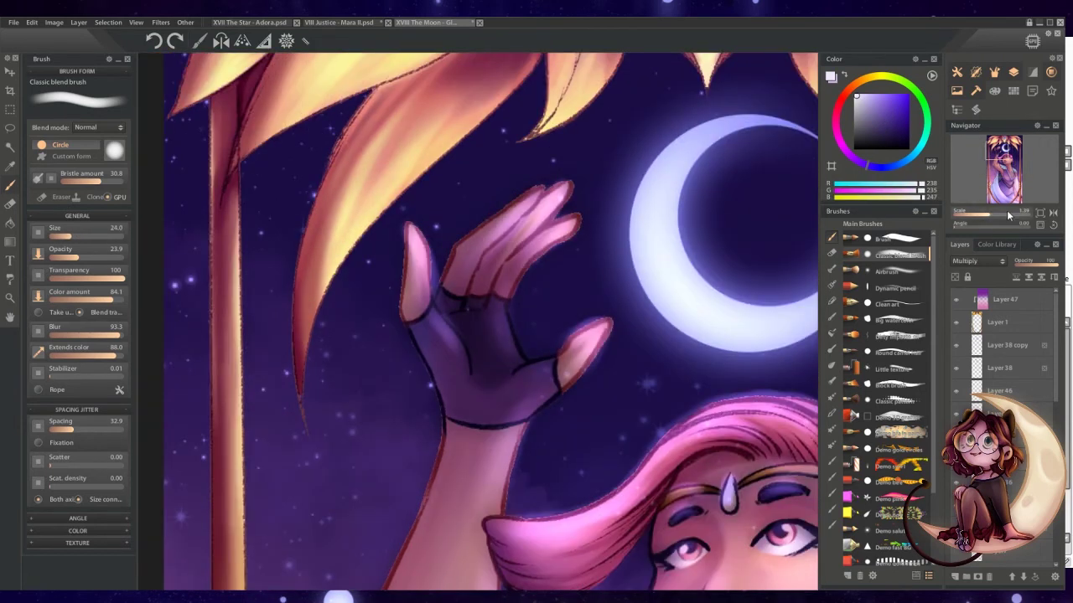
Brighten the diamond gem on the chest with a teal-blue glow, using the Classic blend brush at size 12.9 on an Add layer.
drag(1008, 216, 973, 215)
click(888, 133)
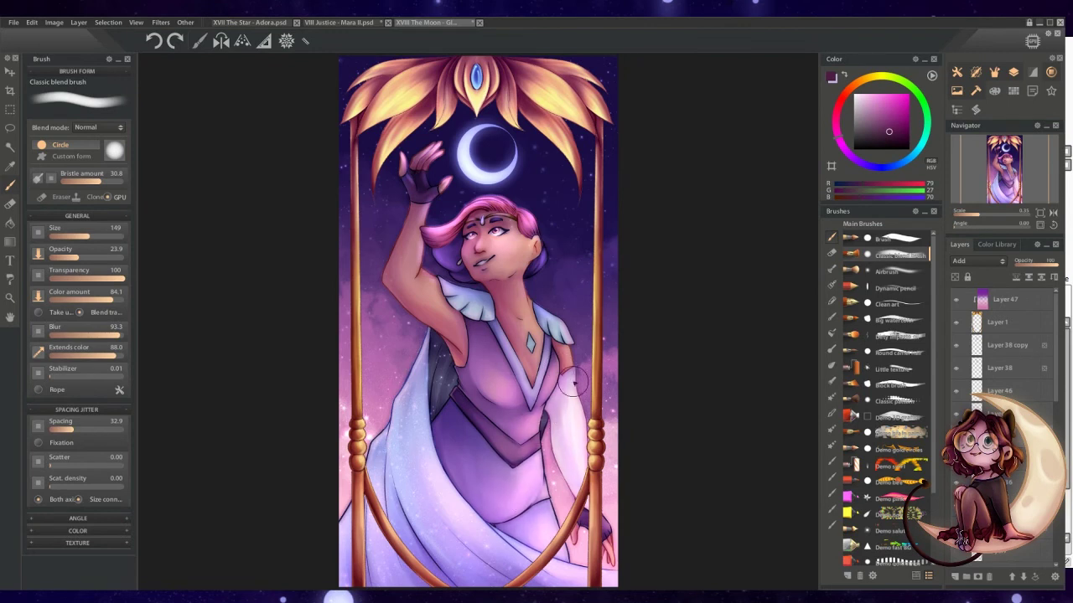
scroll(366, 249, up, 5)
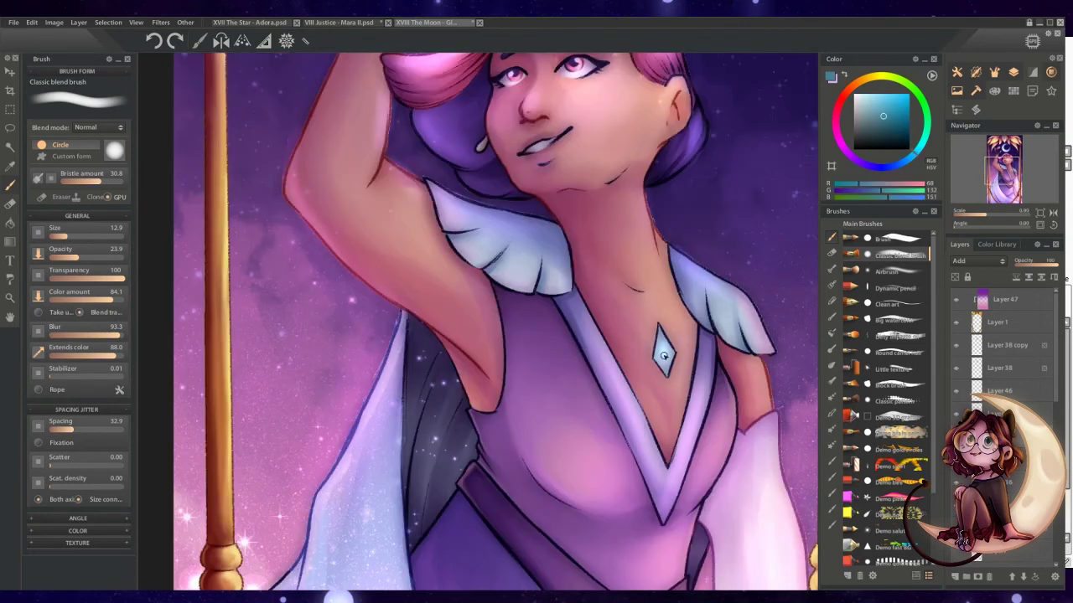
click(1040, 215)
Add swirling filigree along both golden posts and colour it with a pink-to-violet gradient, using Multiply and Add layer copies.
click(249, 21)
click(427, 22)
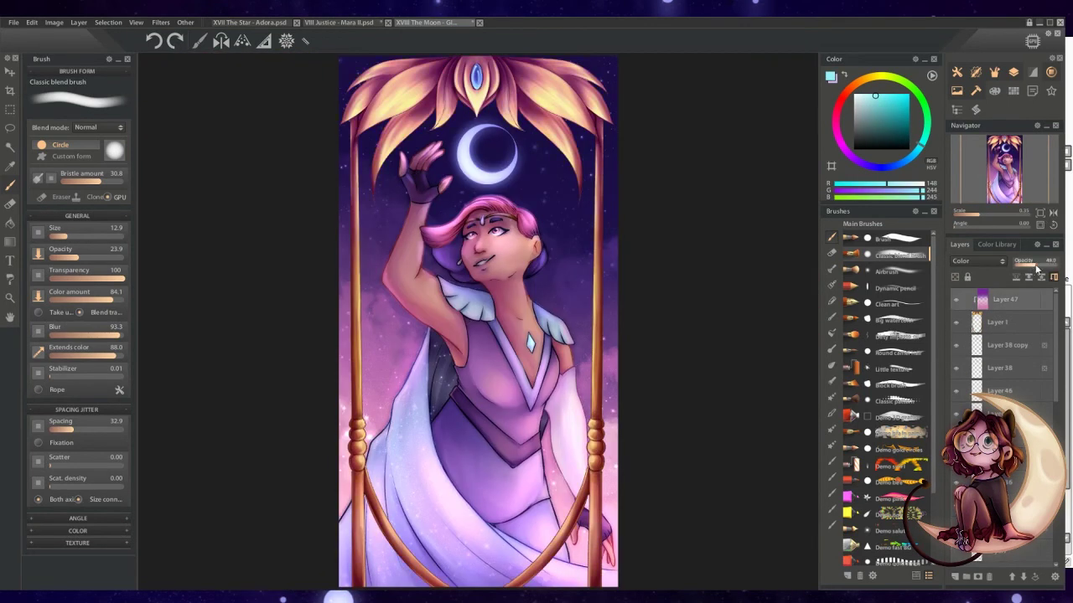
click(890, 167)
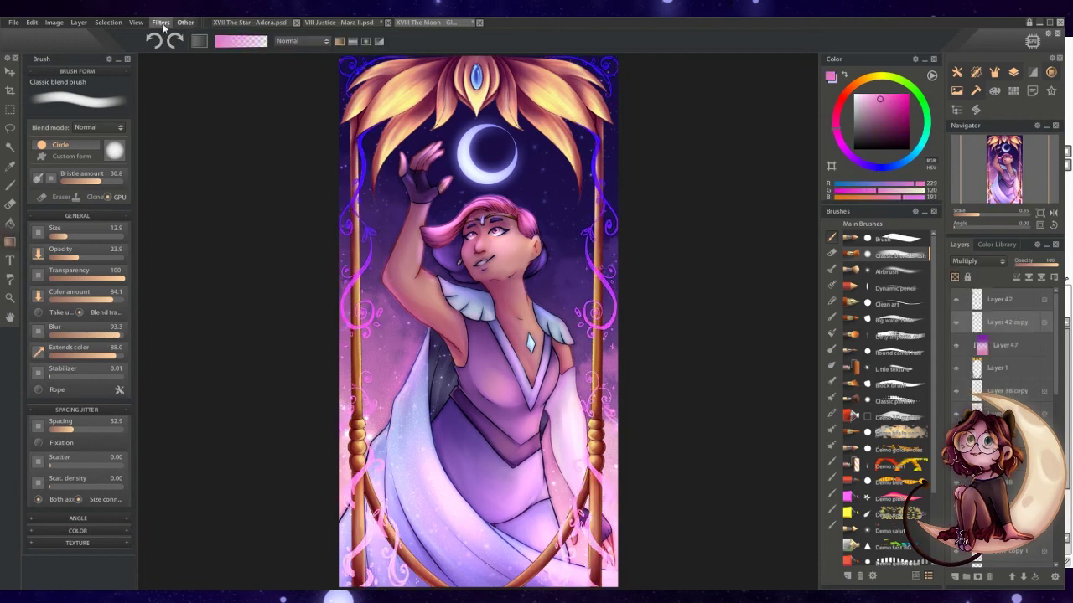
click(160, 22)
key(Escape)
click(891, 123)
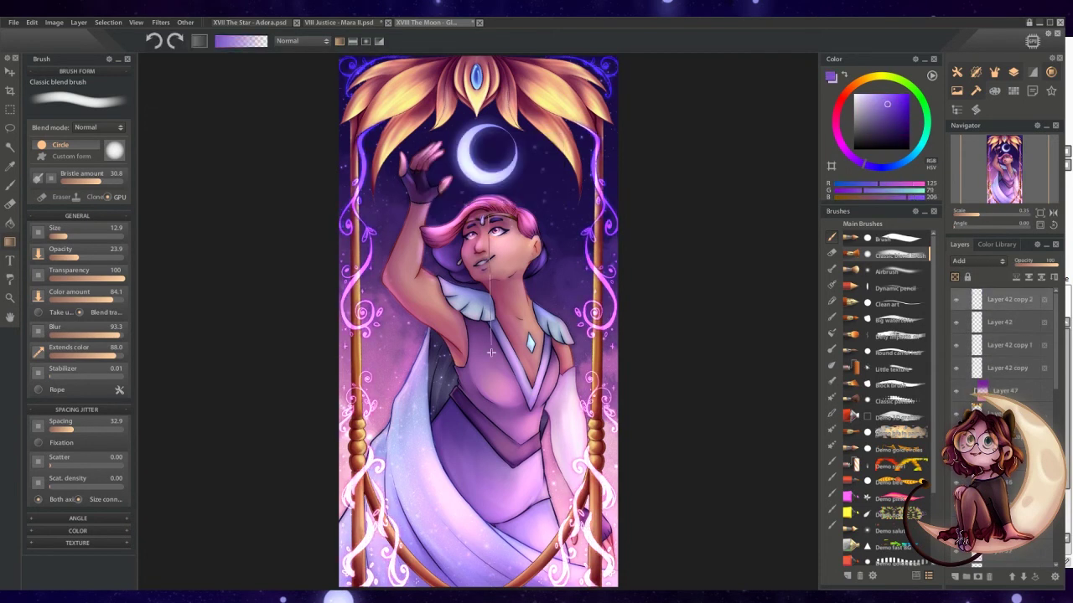
click(1007, 368)
Stamp a small magenta-purple mark beside the left golden post with the custom-form brush at size 171 and set its layer to Add.
click(893, 117)
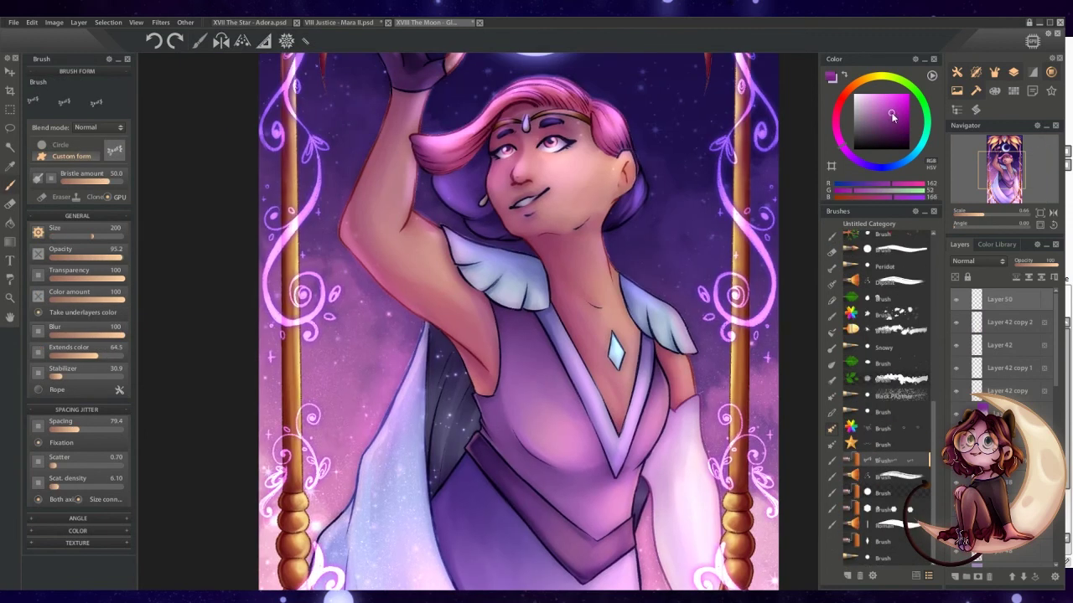
key(ctrl+minus)
key(ctrl+z)
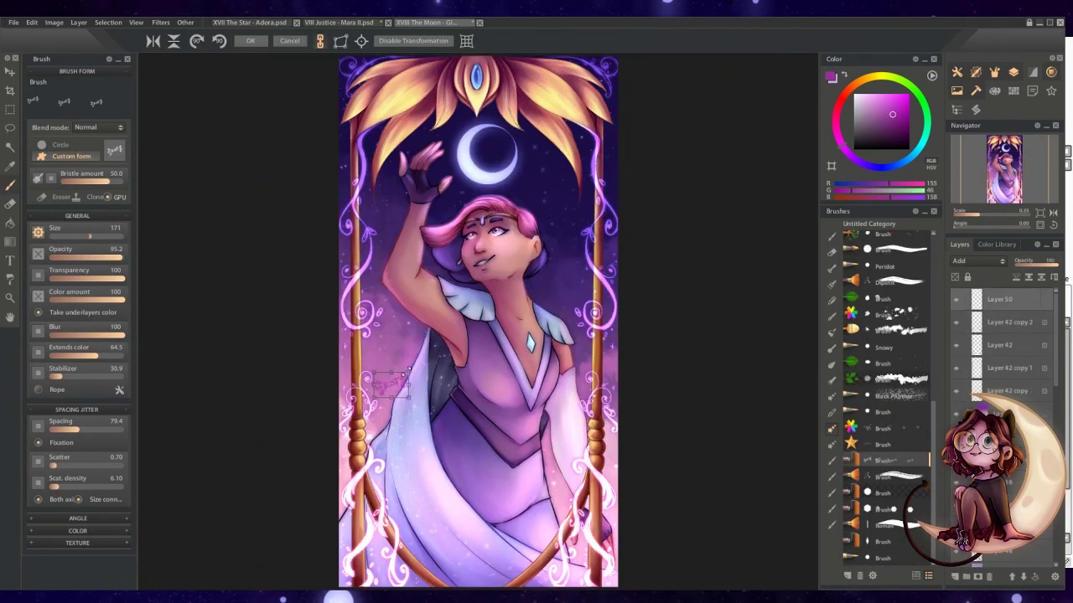